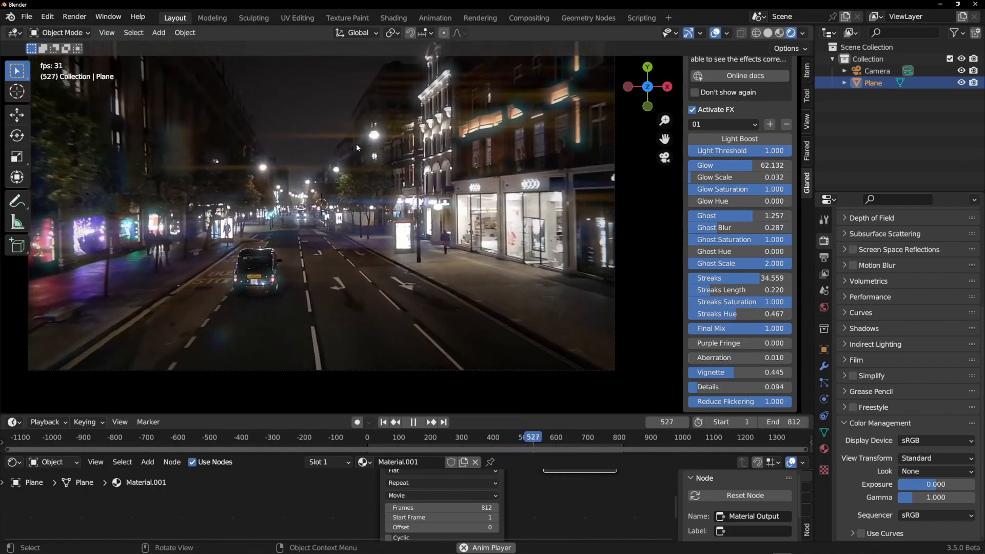
left_click_drag(743, 219, 718, 219)
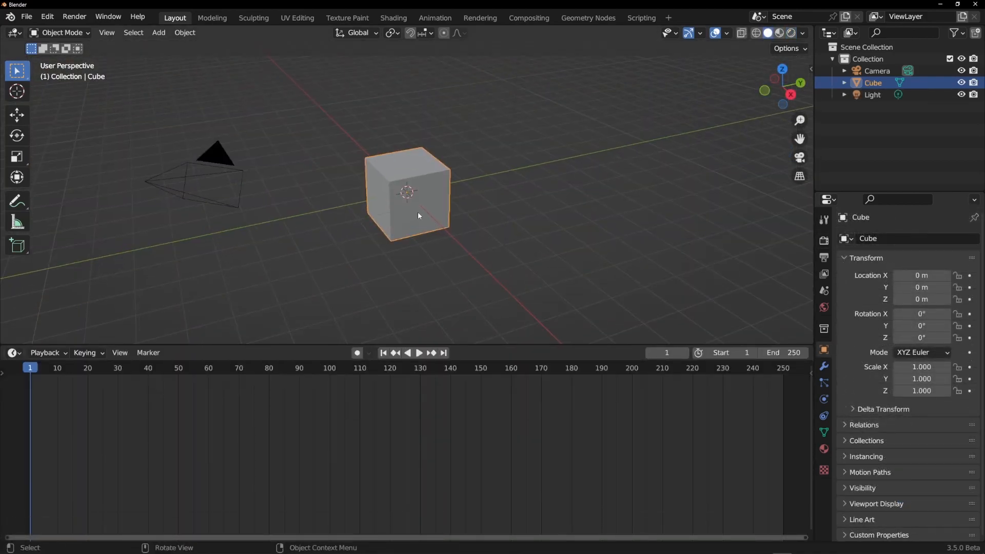
- Delete the default cube and the light from the scene
key("Delete")
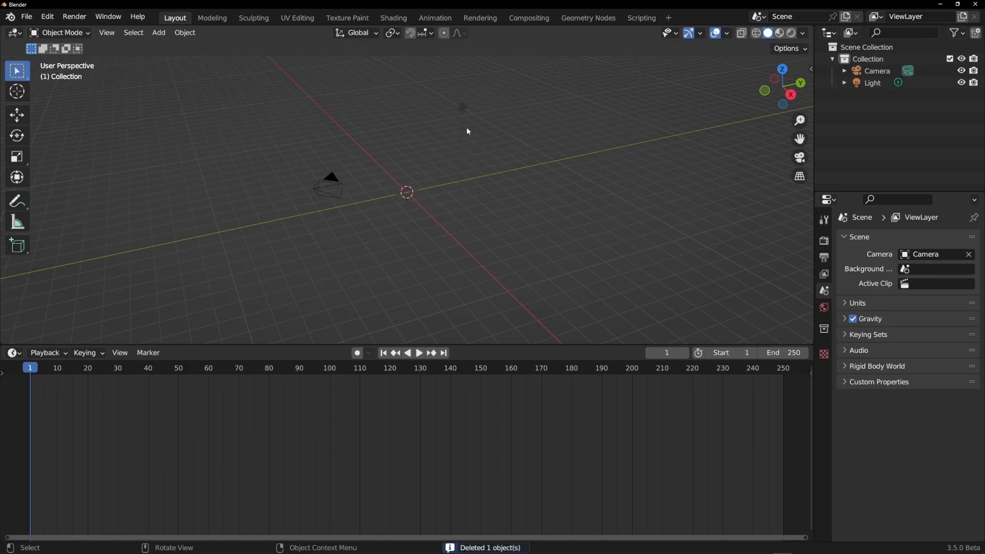
left_click(466, 109)
key("Delete")
- Set the camera's X, Y and Z location to 0 m
left_click(338, 182)
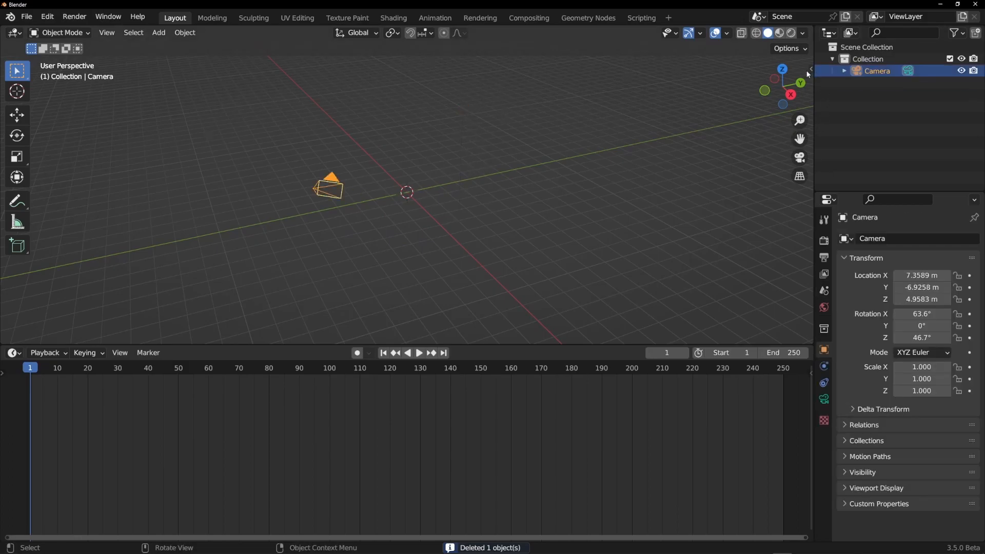
left_click(807, 71)
left_click(743, 93)
type("0")
key("Tab")
type("0")
key("Tab")
type("0")
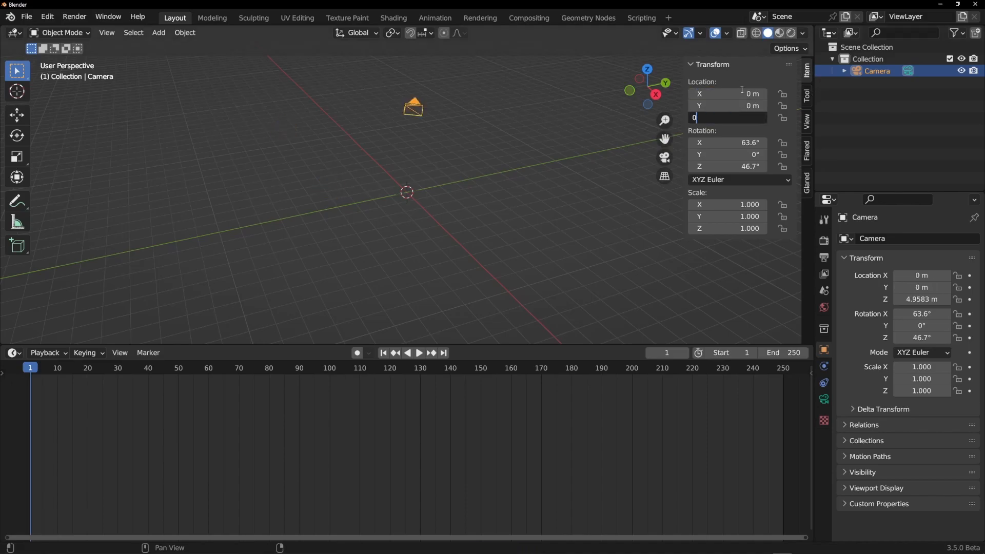
key("Tab")
- Set the camera's rotation to 0° on all axes
type("0")
key("Tab")
key("Tab")
type("0")
key("Return")
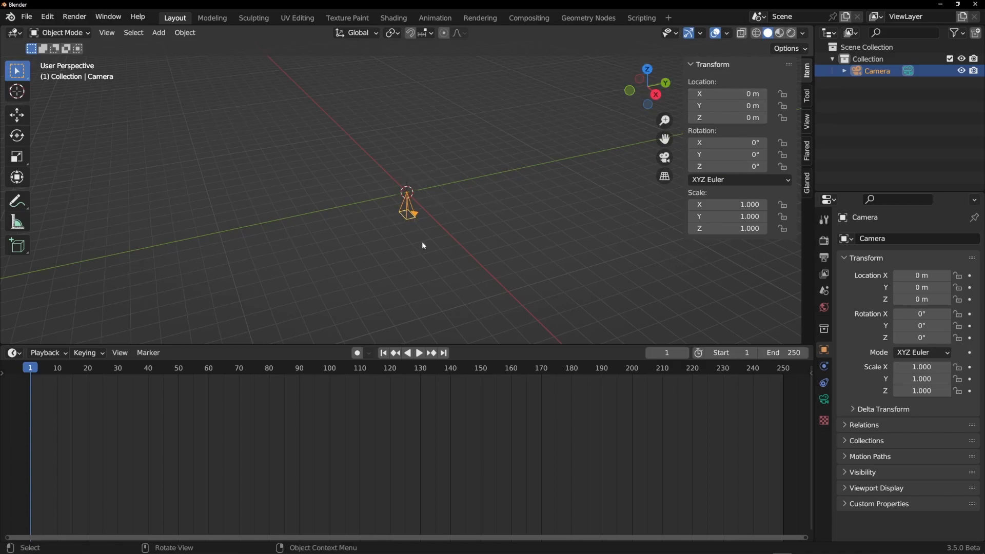
- Move the camera straight up along the Z axis to a height of about 5.58 m
key("g")
key("z")
left_click(444, 150)
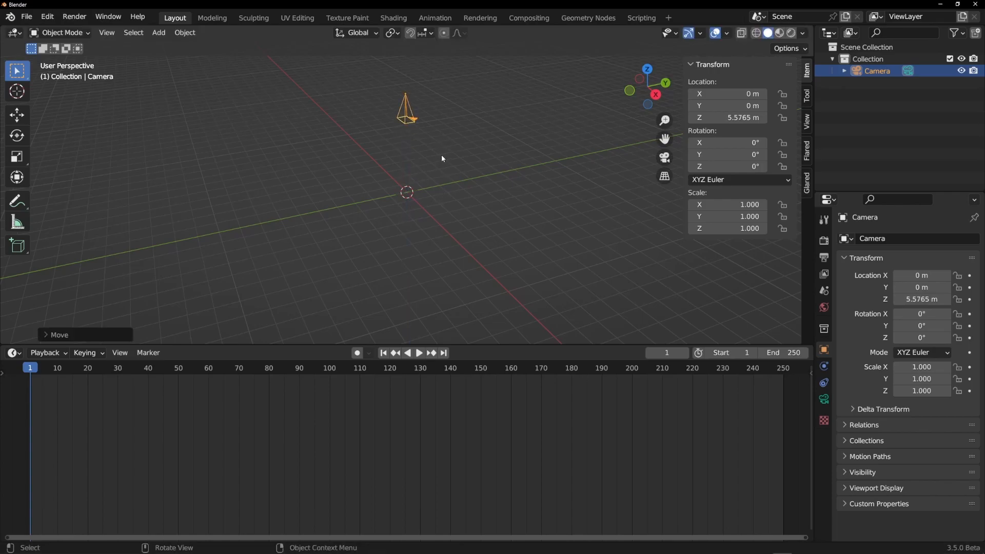
- Add a mesh plane at the origin and show it through the camera in rendered viewport shading
left_click(159, 33)
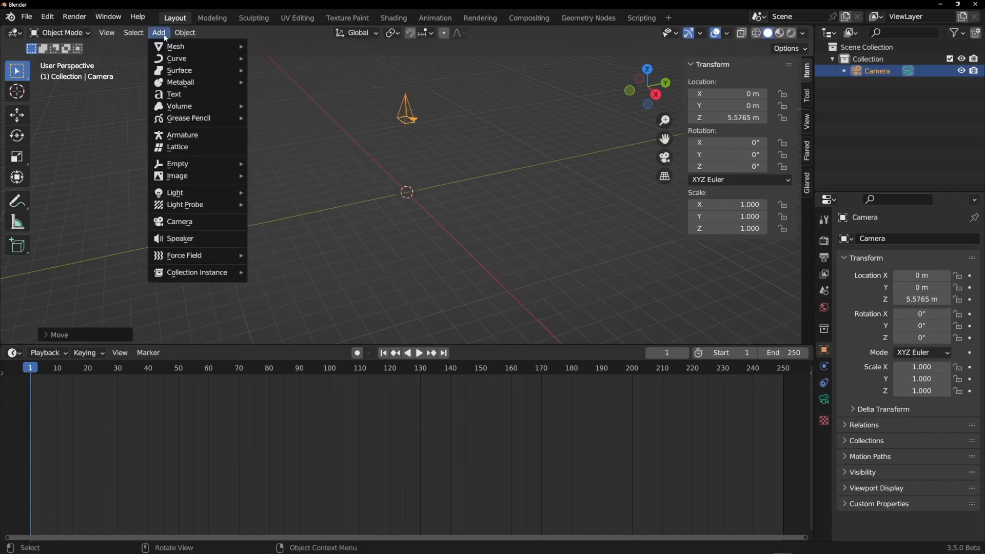
mouse_move(249, 47)
left_click(297, 46)
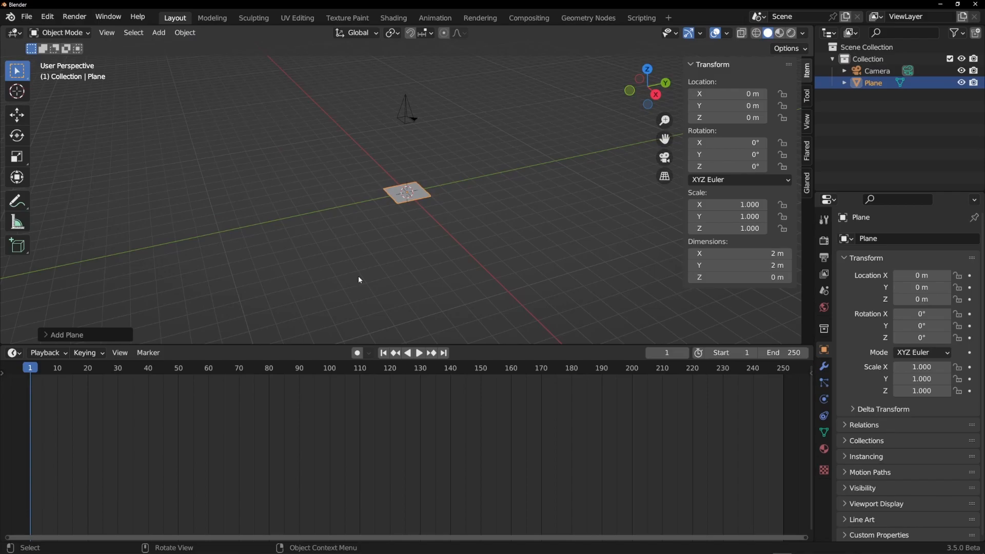
key("KP_0")
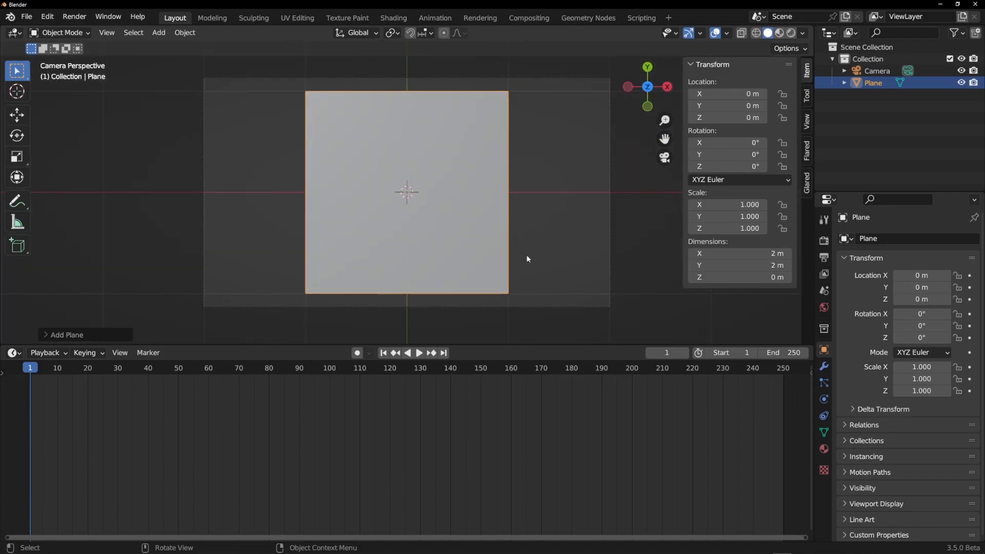
left_click(792, 33)
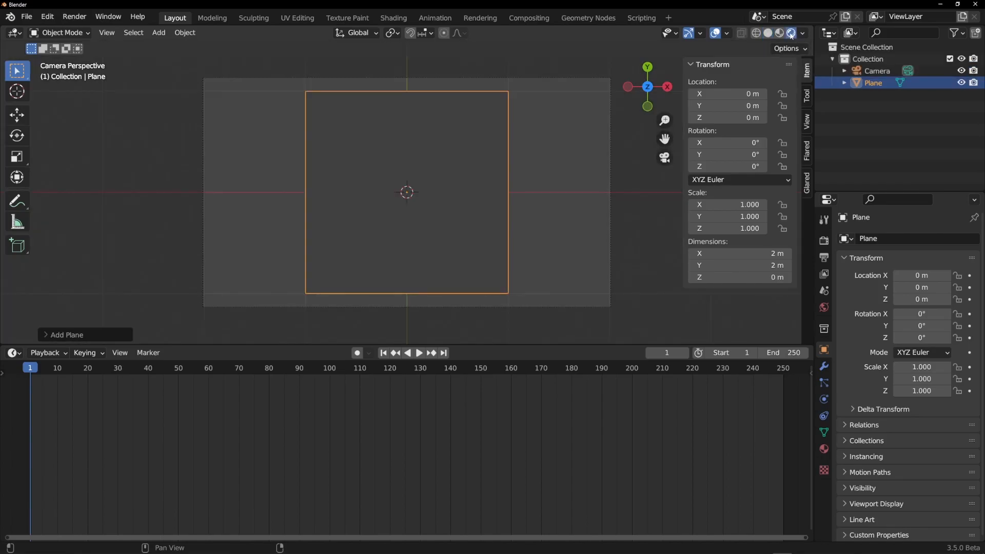
- Set the Eevee render samples to 16 and turn off Viewport Denoising
left_click(824, 240)
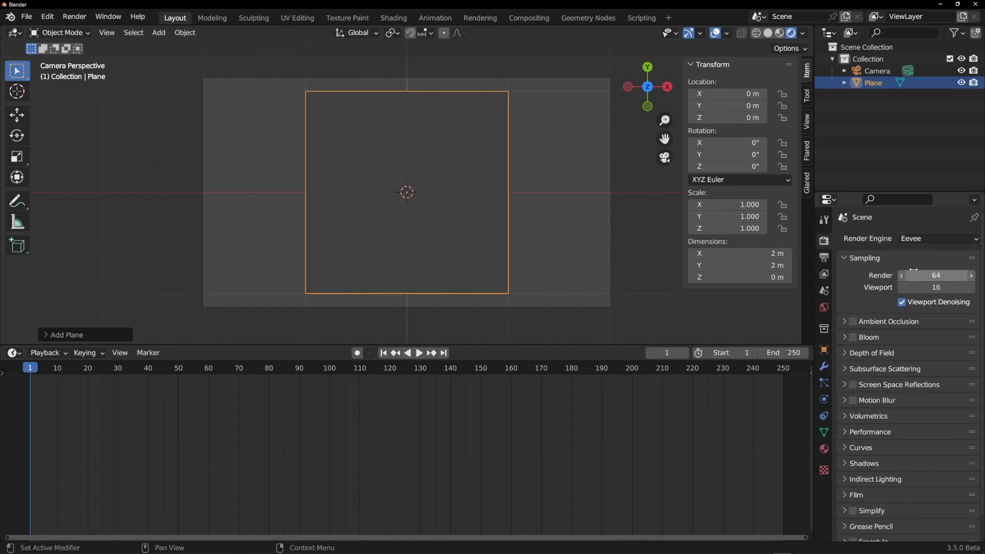
left_click(930, 276)
type("16")
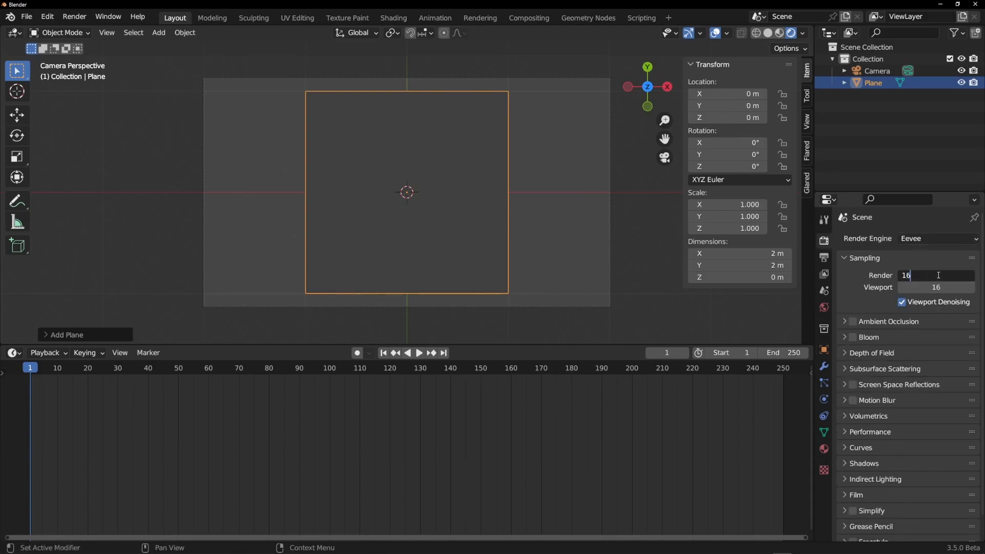
key("Return")
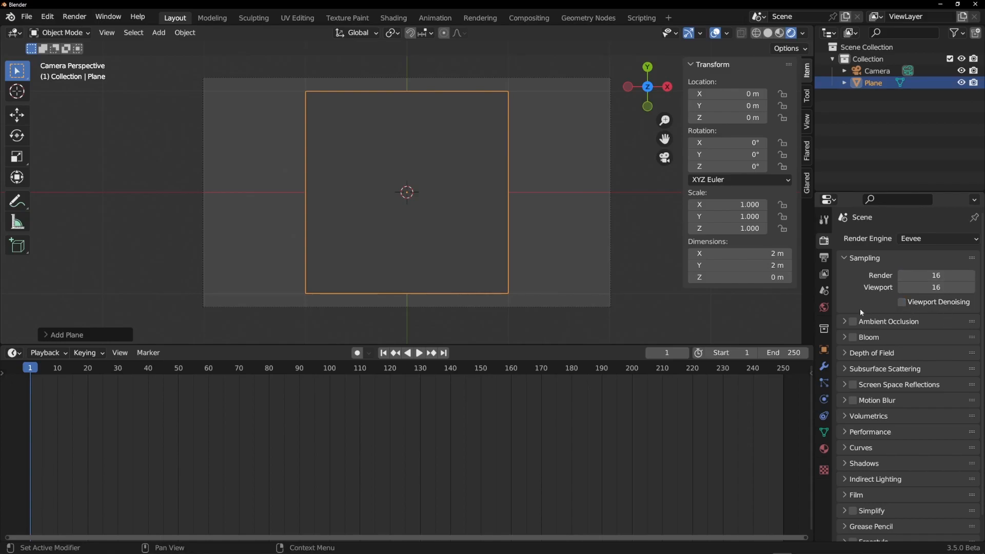
scroll(882, 491, "down", 1)
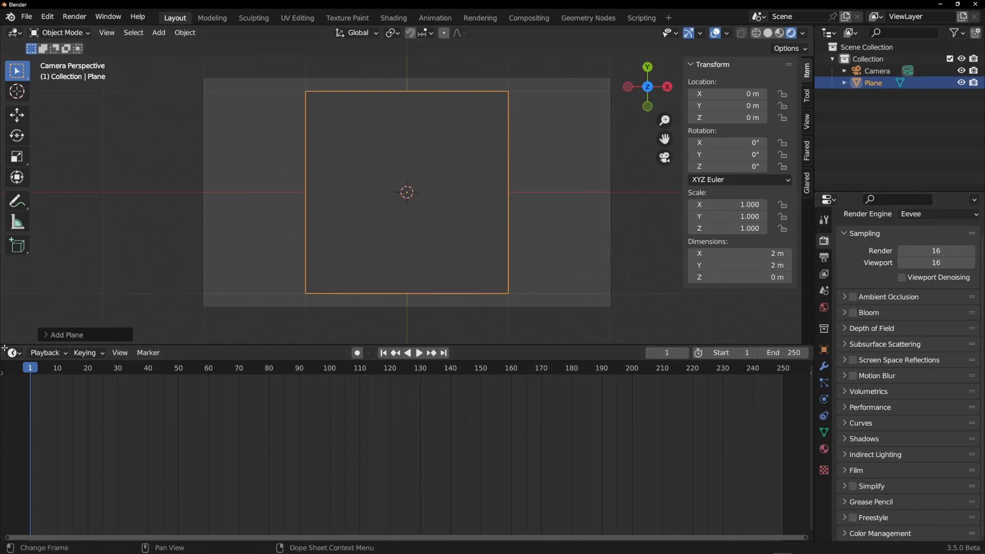
- Split the timeline area horizontally and turn the new lower area into a Shader Editor
left_click_drag(3, 347, 6, 365)
left_click(14, 374)
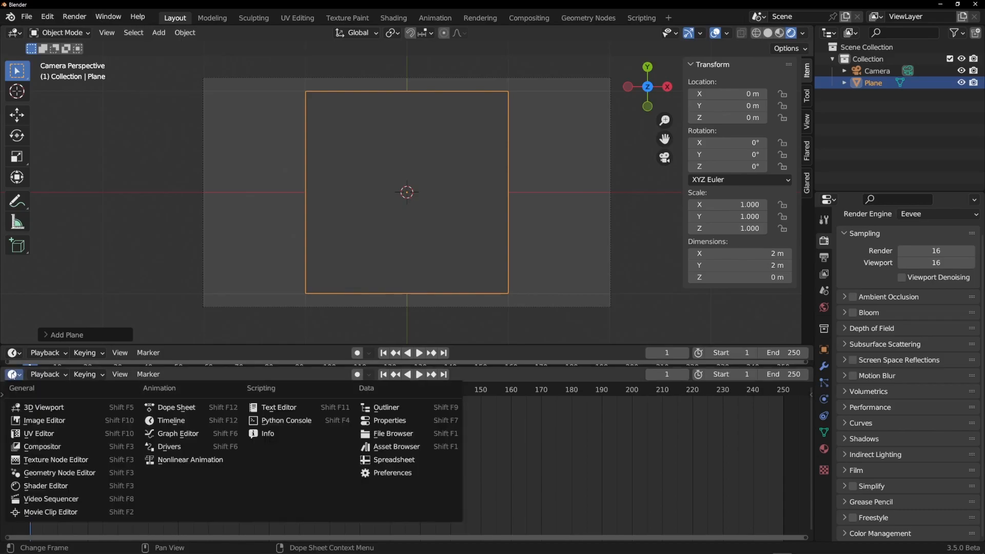
left_click(57, 486)
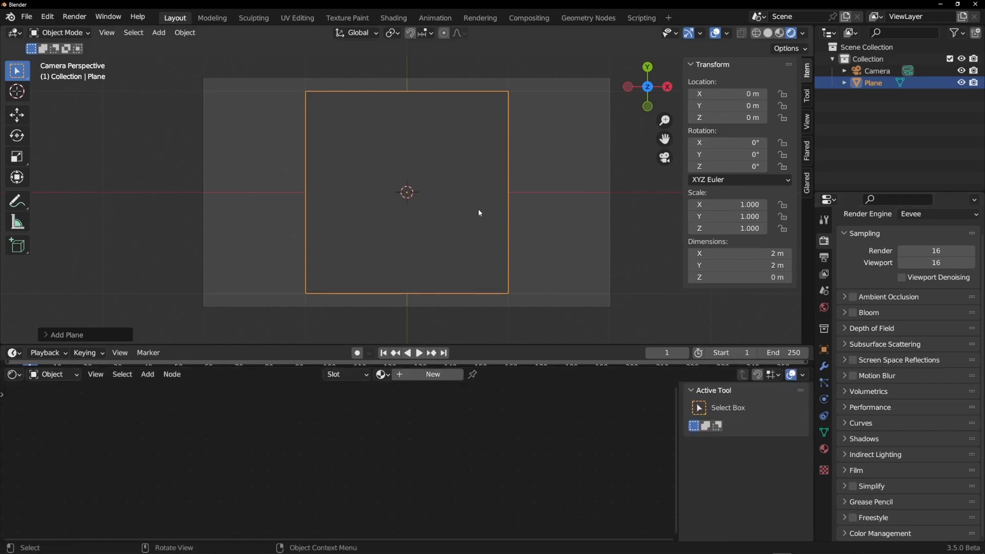
- Create a new material for the plane and delete its Principled BSDF node
left_click(824, 449)
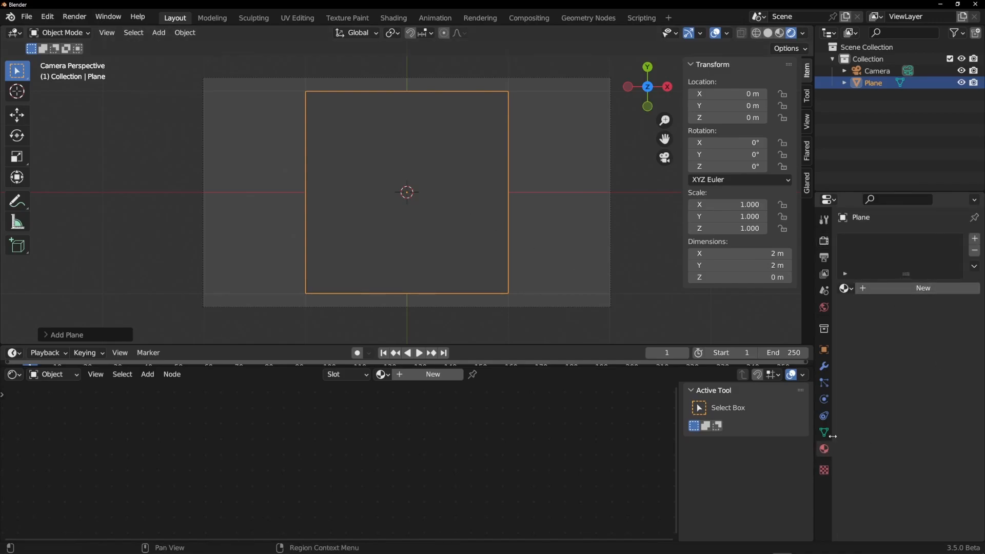
left_click(916, 289)
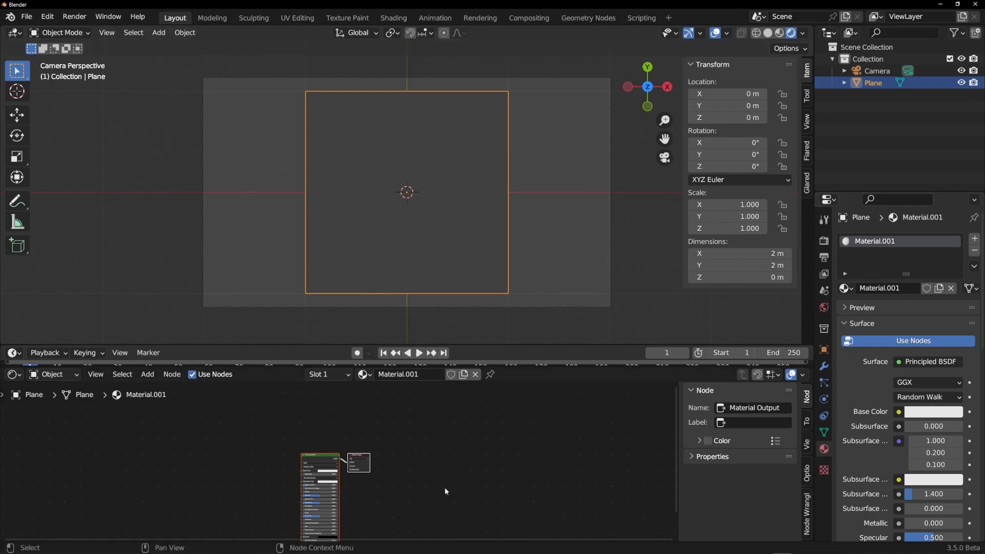
middle_click_drag(440, 451, 524, 433)
scroll(523, 436, "up", 3)
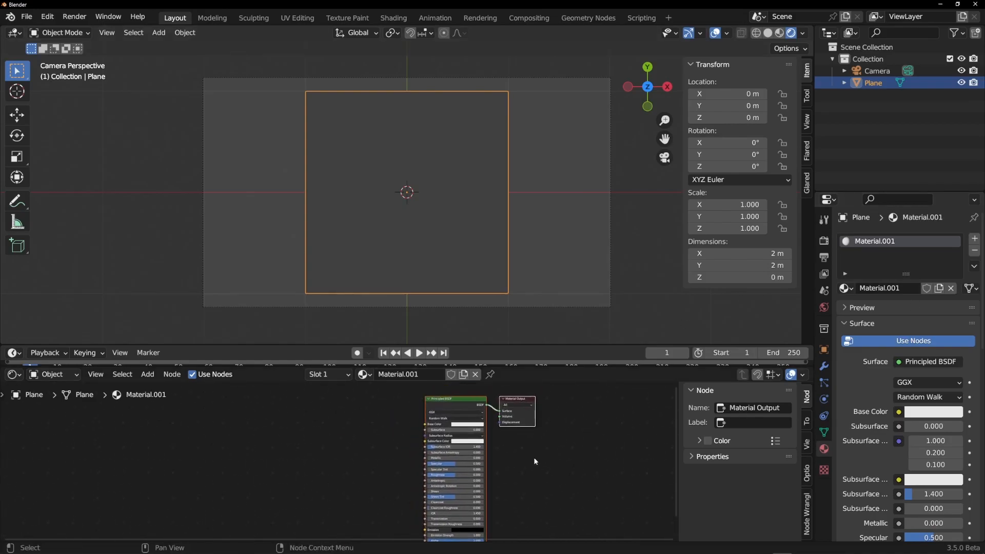
left_click(447, 406)
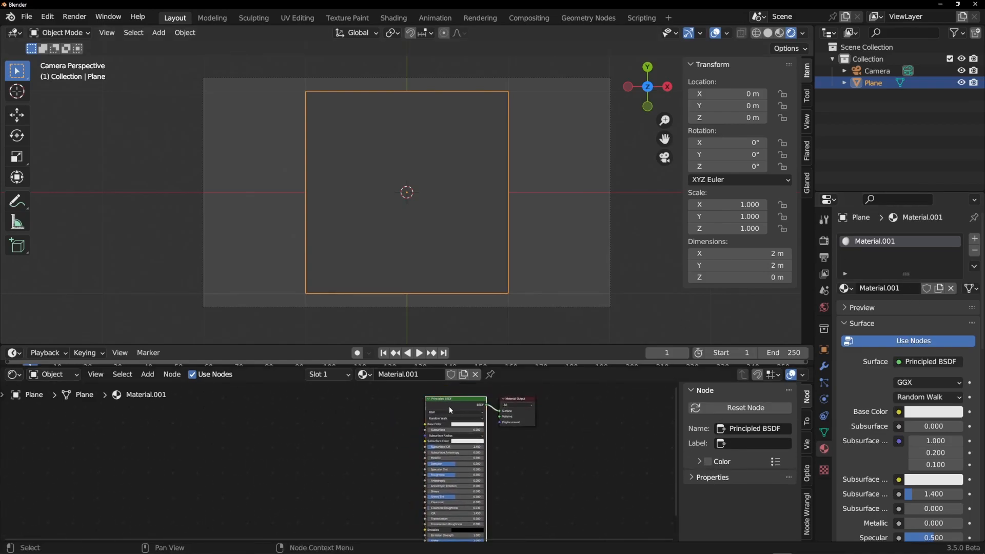
key("x")
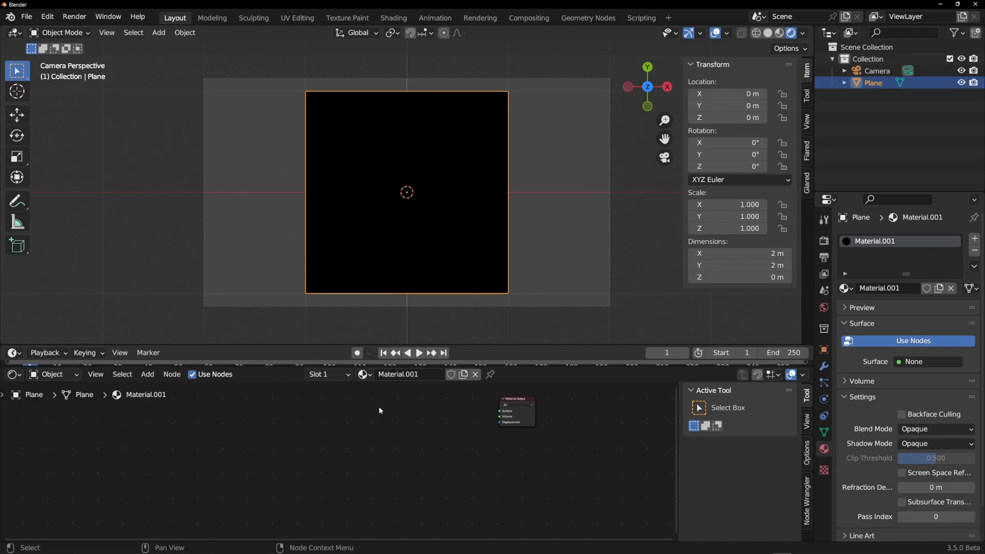
- Switch to File Explorer and preview the clips in the Download folder, ending with Pexels Videos 2113097.mp4
key("alt+Tab")
left_click(578, 280)
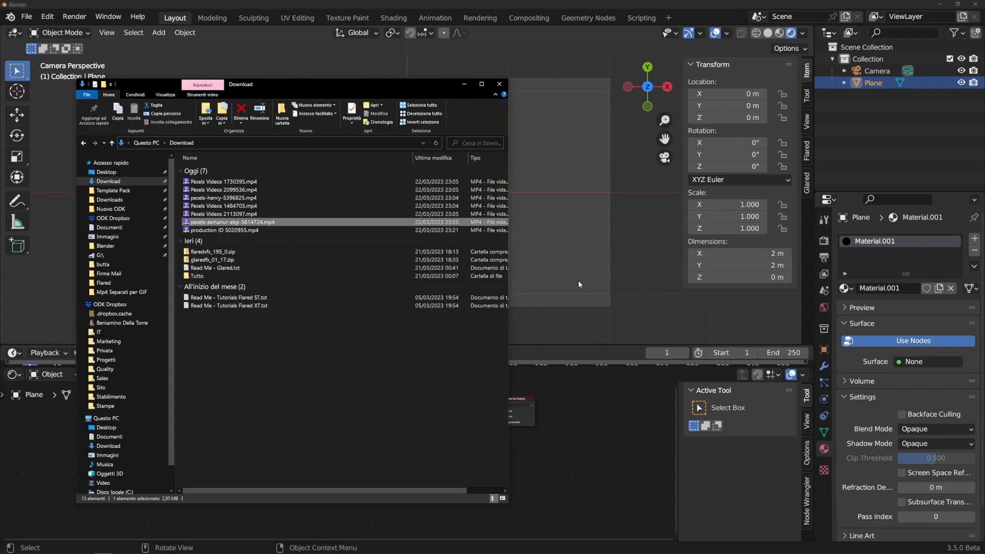
double_click(213, 230)
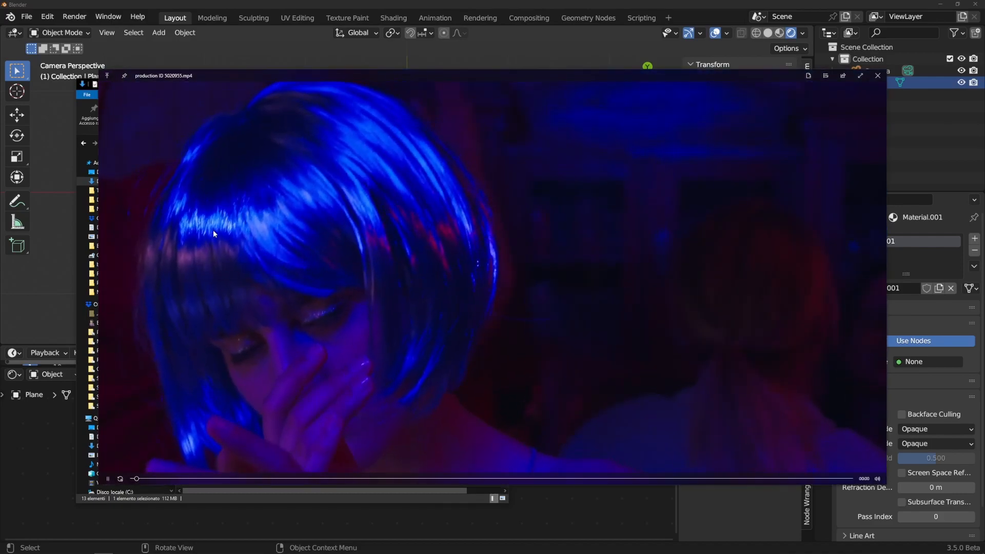
key("Up")
key("Up")
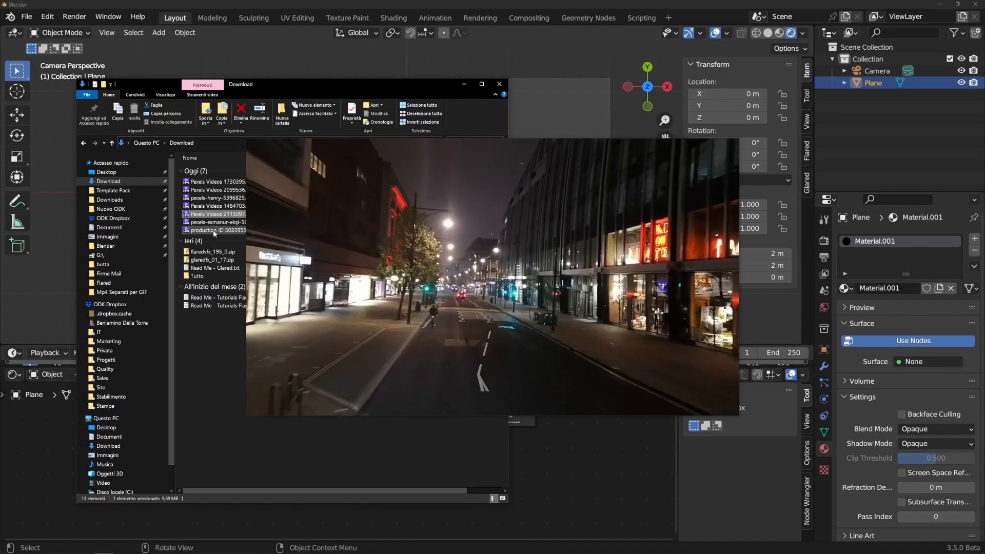
key("Up")
key("Down")
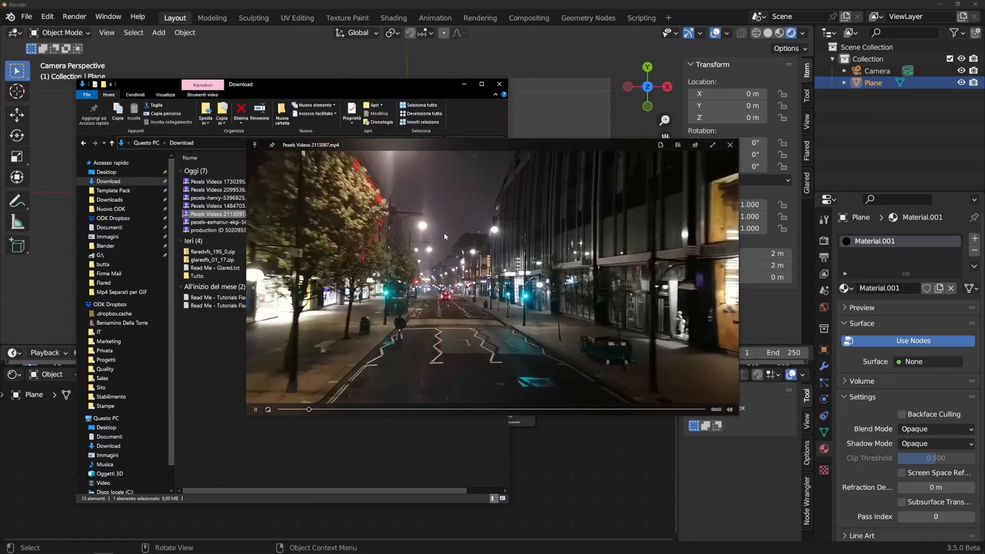
key("space")
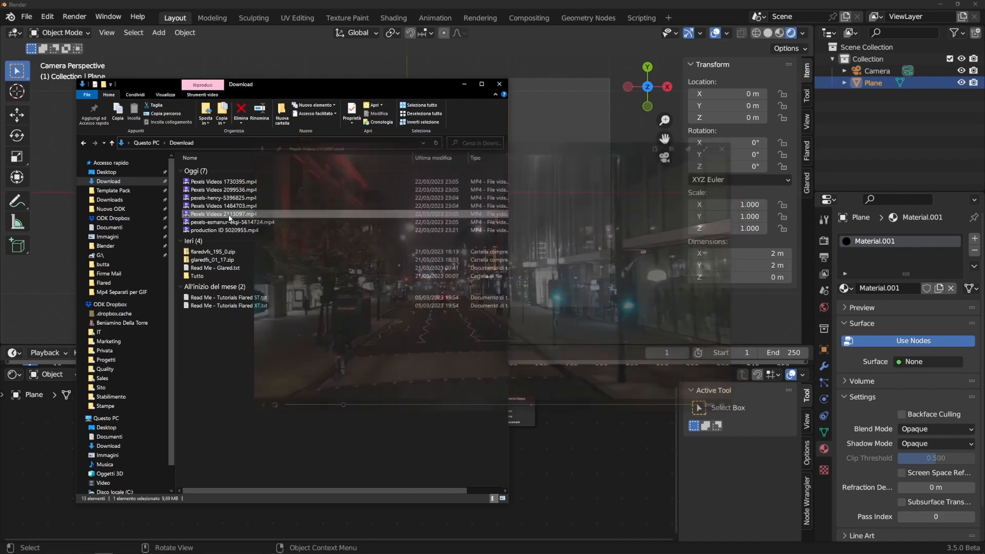
- Check the frame size and frame rate of Pexels Videos 2113097.mp4 in its file properties
right_click(211, 215)
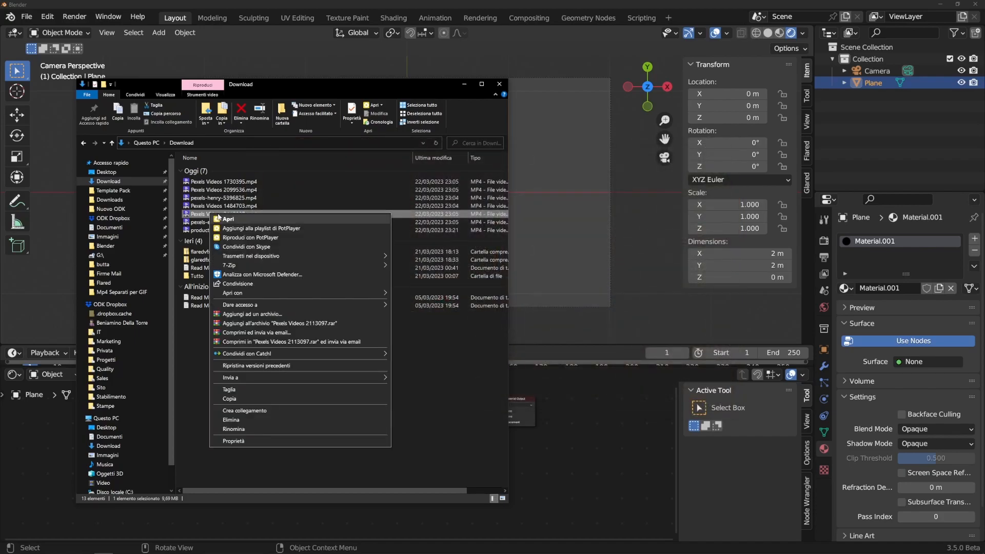
left_click(246, 442)
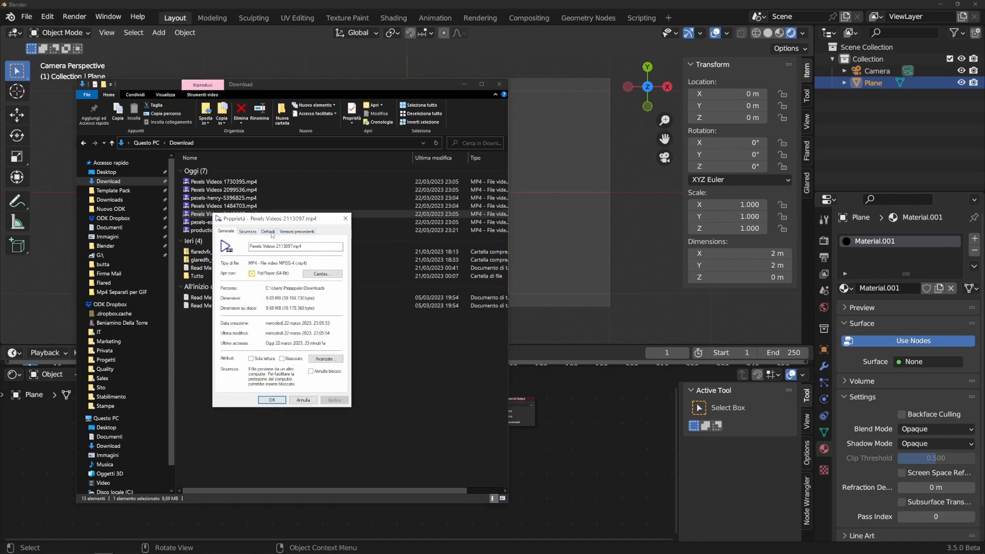
left_click(268, 232)
left_click(287, 318)
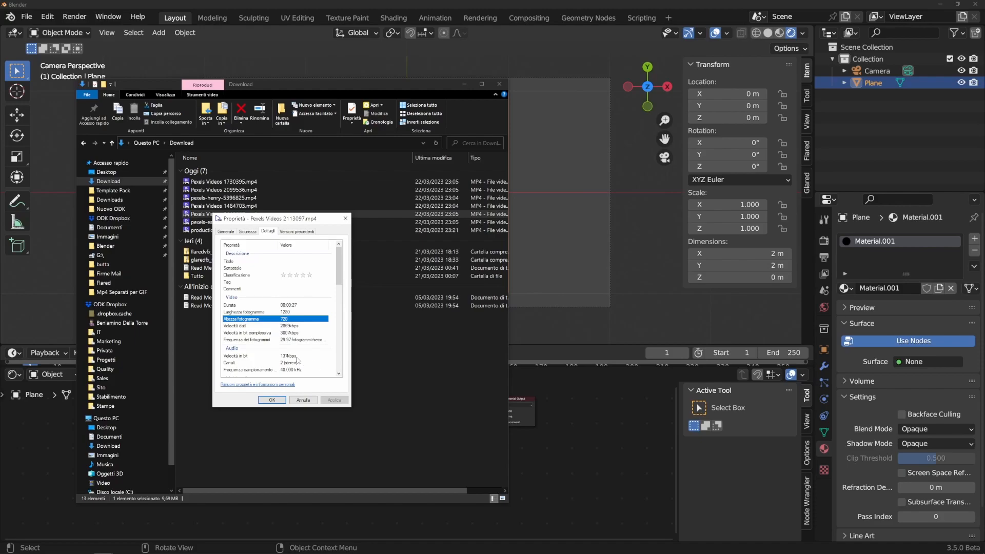
scroll(298, 358, "down", 4)
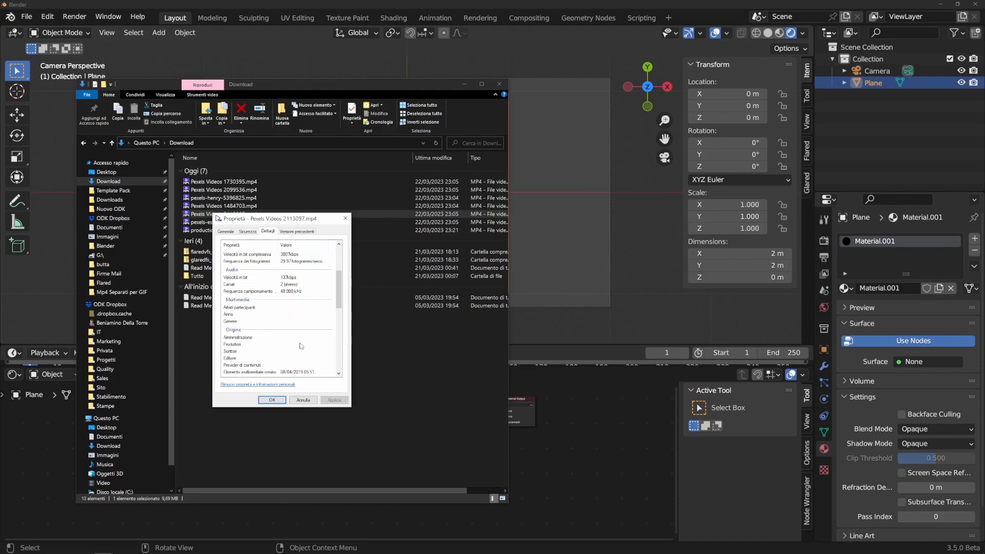
scroll(301, 350, "down", 4)
scroll(303, 354, "up", 8)
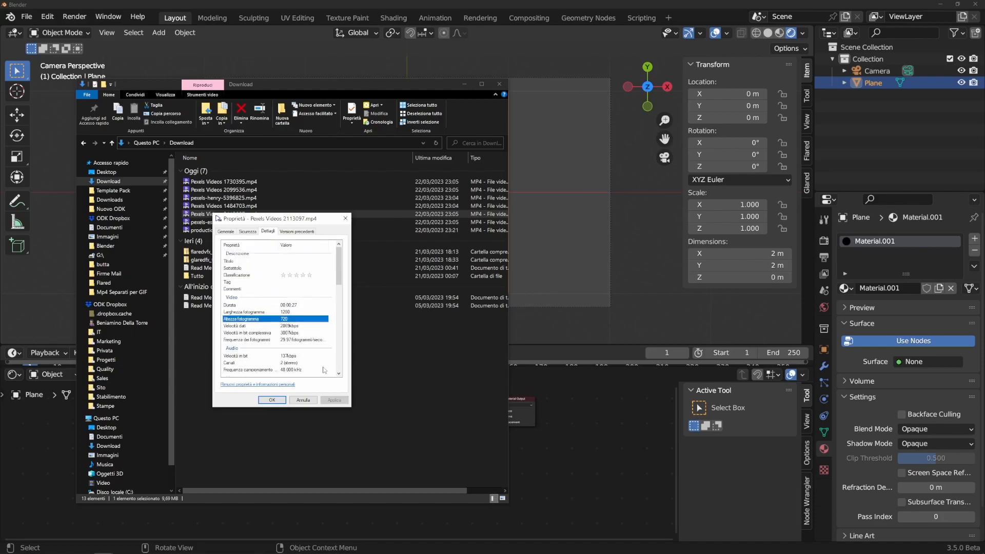
left_click(307, 401)
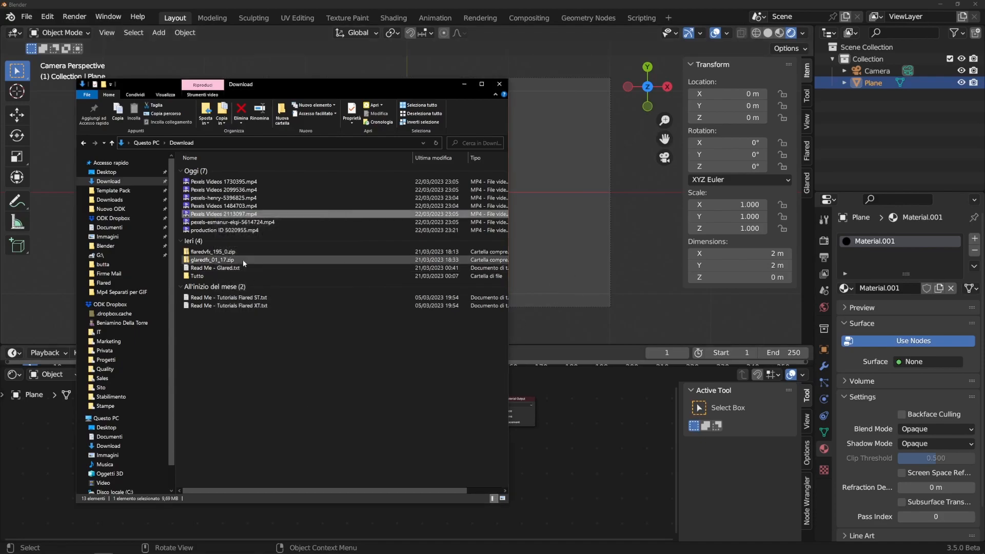
- Bring Pexels Videos 2113097.mp4 into the Blender Shader Editor as an image texture and connect its Color output to the Material Output's Surface
left_click_drag(186, 218, 558, 452)
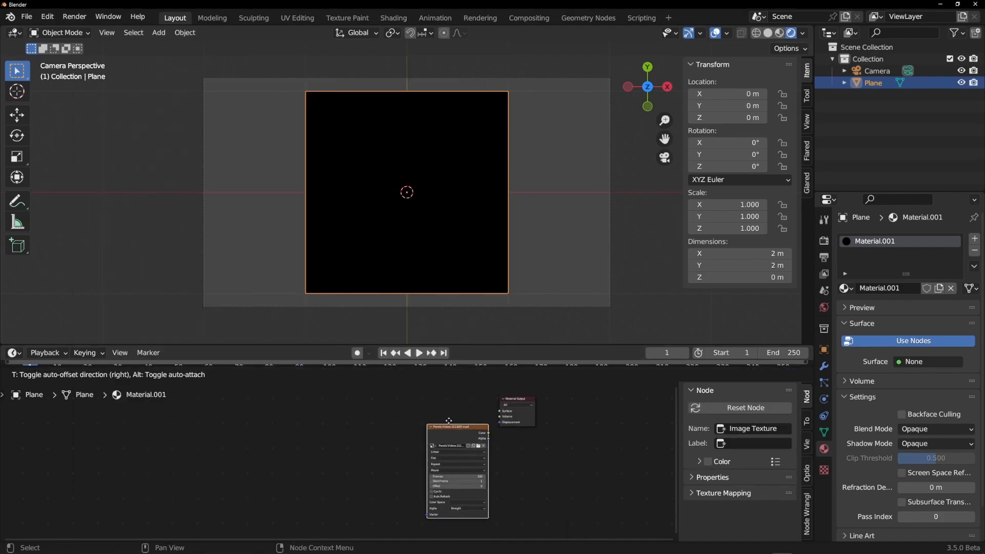
left_click(425, 403)
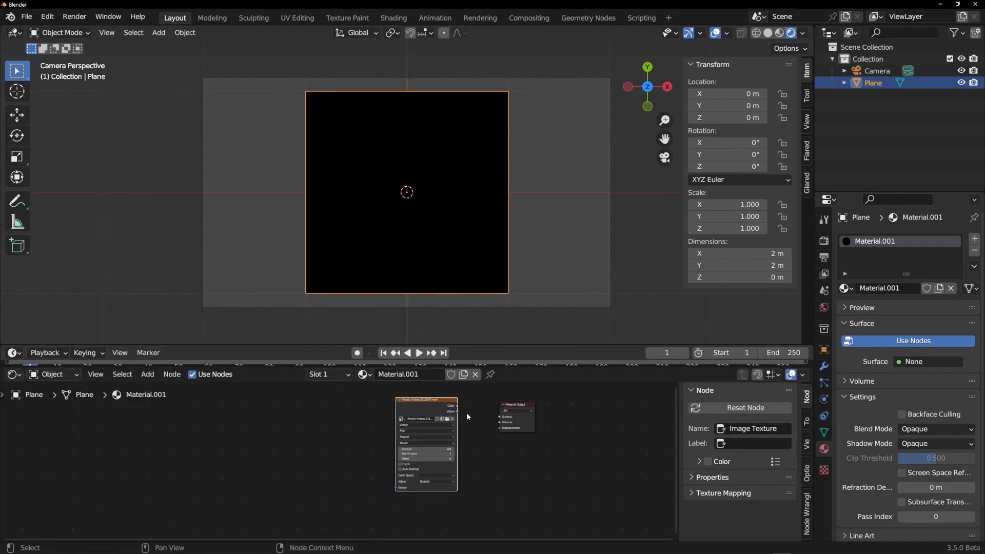
scroll(467, 412, "up", 3)
left_click_drag(460, 407, 516, 402)
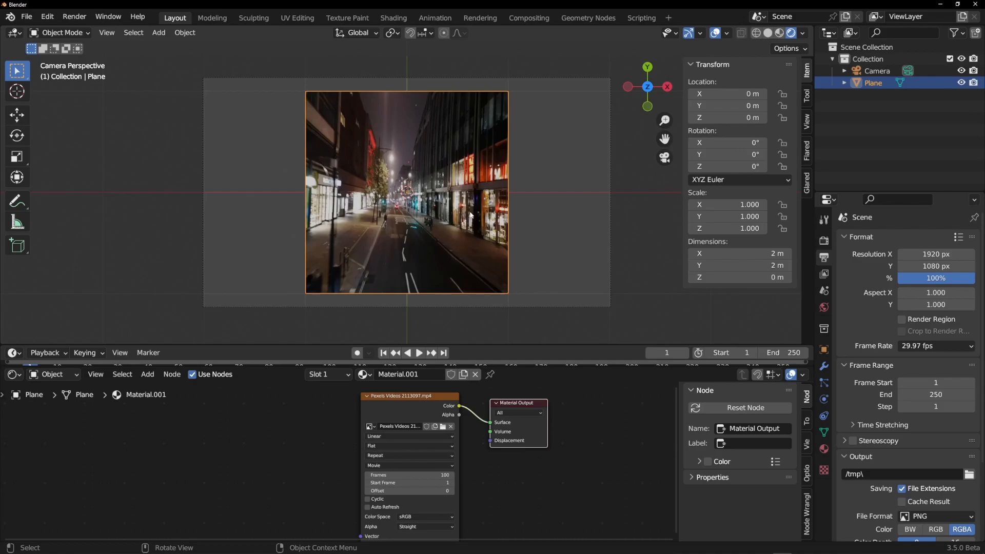
- Scale the plane uniformly to 1.141 and stretch it along X to 2.017 so the footage fills the camera frame
key("s")
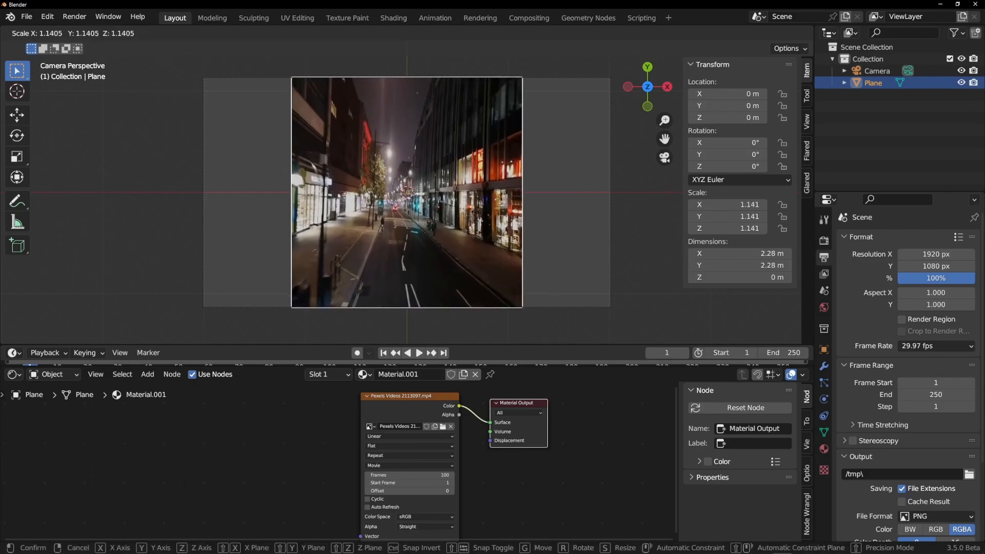
left_click(479, 217)
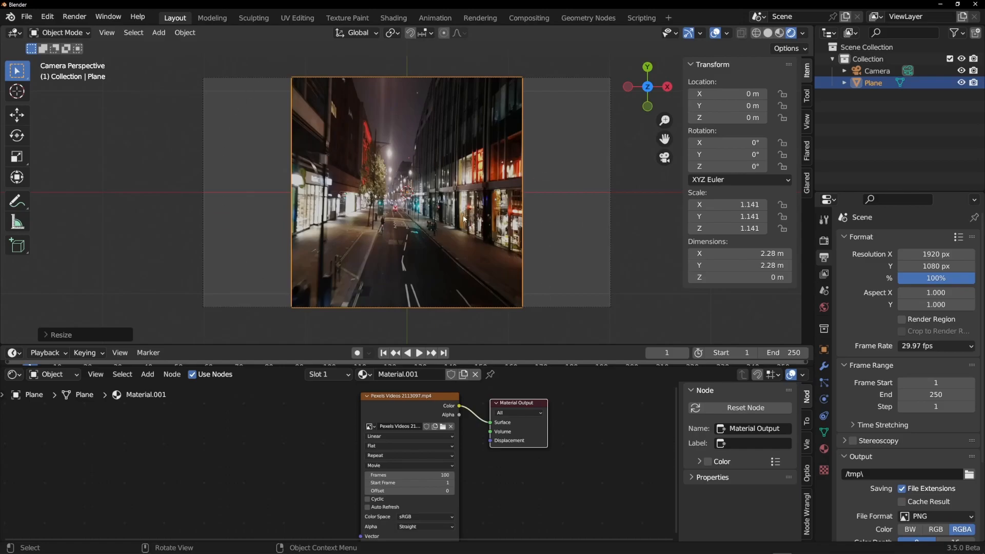
key("s")
key("x")
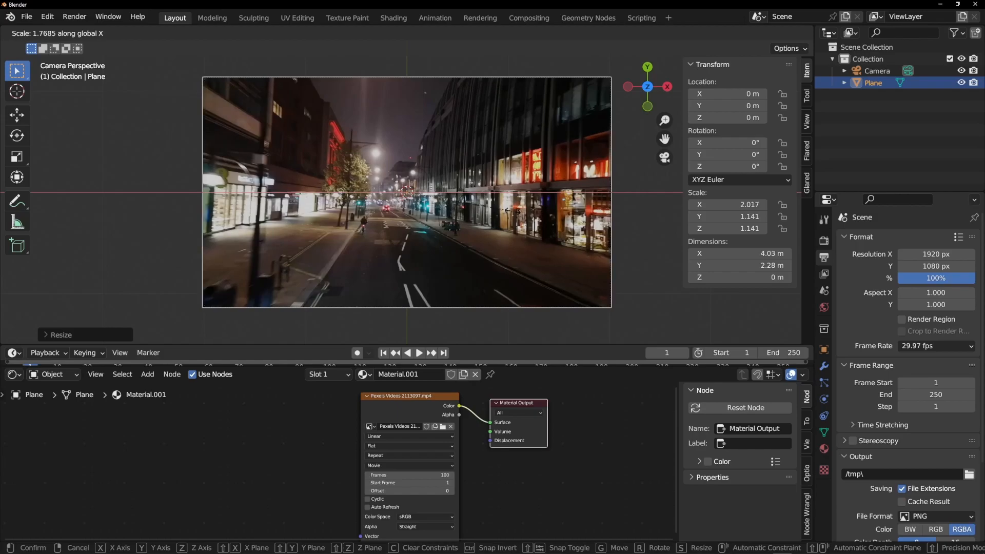
left_click(513, 212)
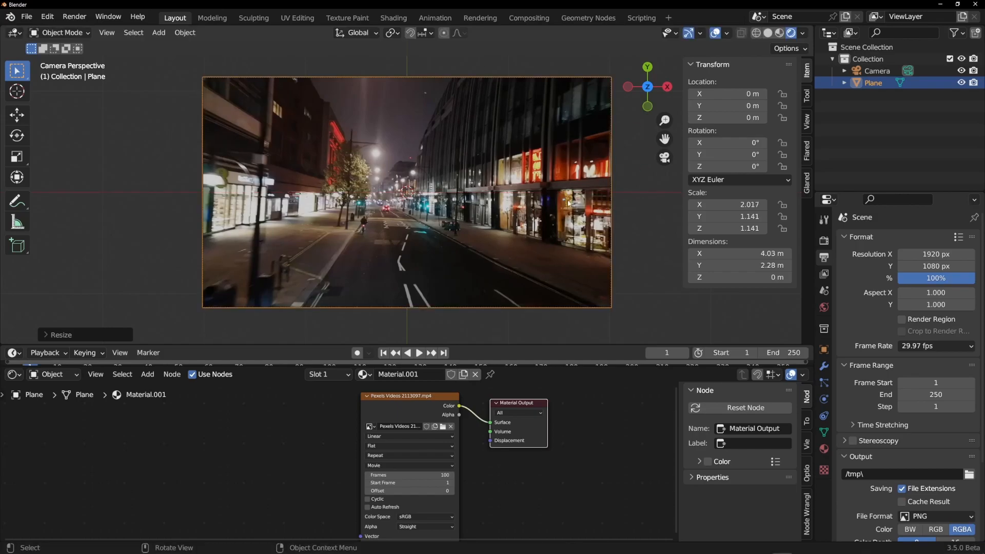
- Set the viewport shading's Compositor option to Camera
scroll(526, 128, "up", 1)
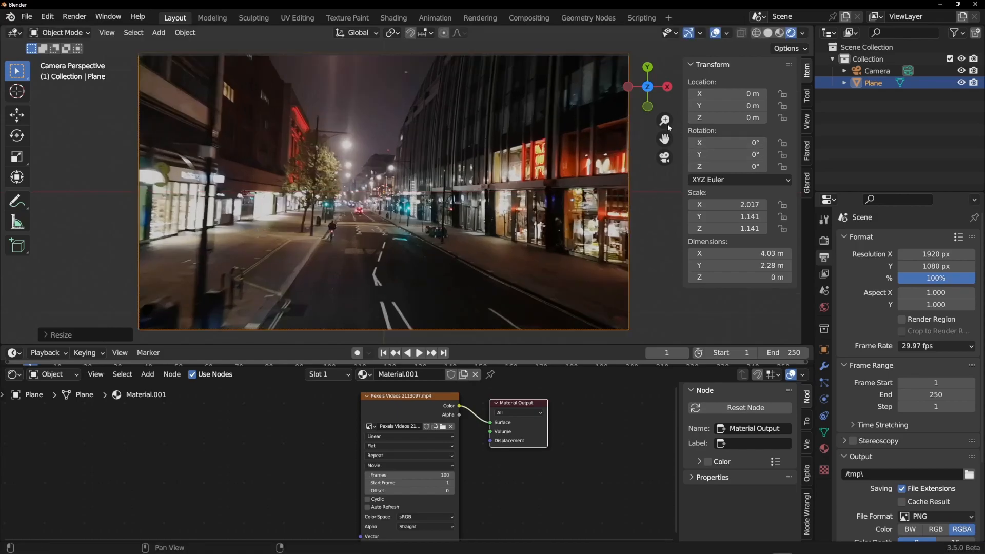
left_click(803, 33)
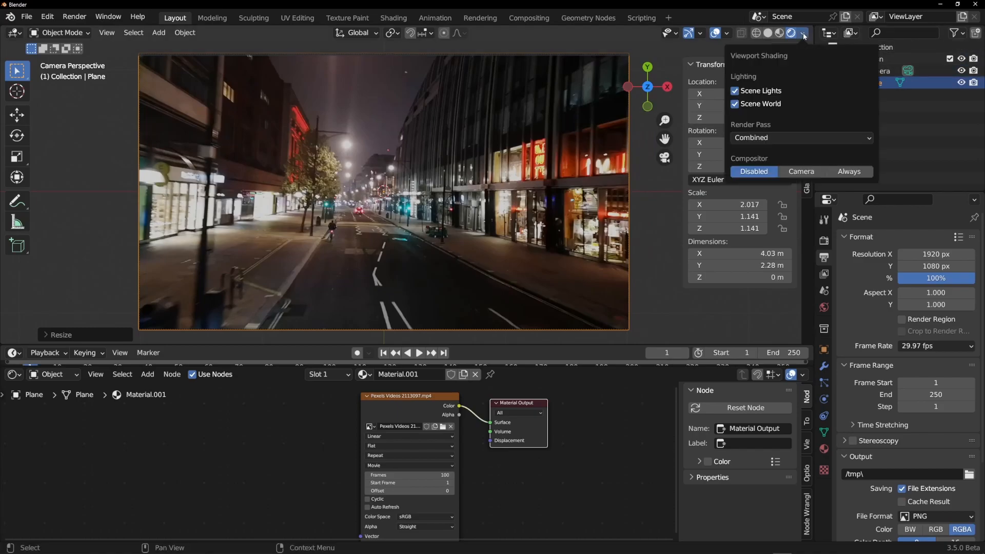
left_click(802, 171)
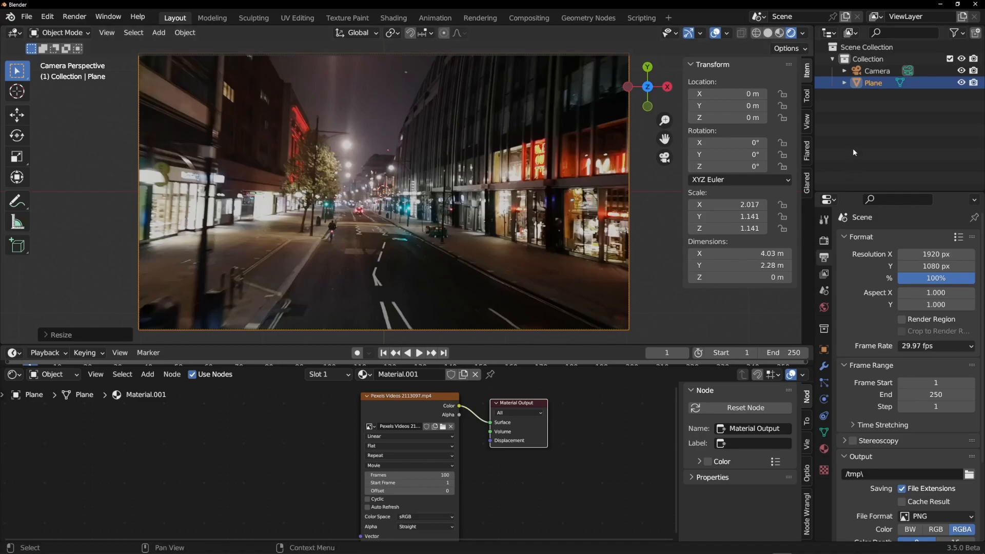
- Raise the camera's Passepartout opacity to 1.000 in its viewport display settings
left_click(877, 72)
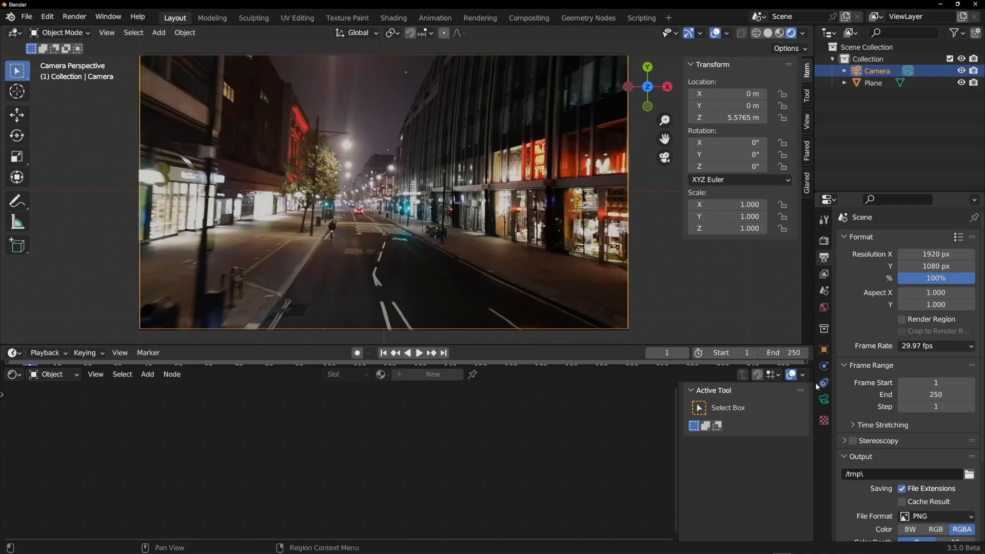
left_click(824, 399)
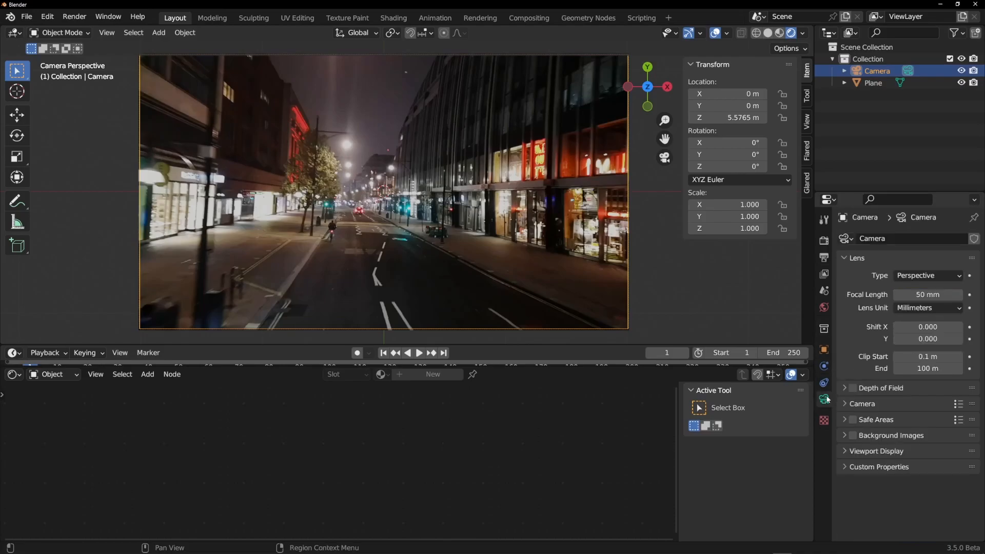
left_click(863, 451)
scroll(873, 462, "down", 2)
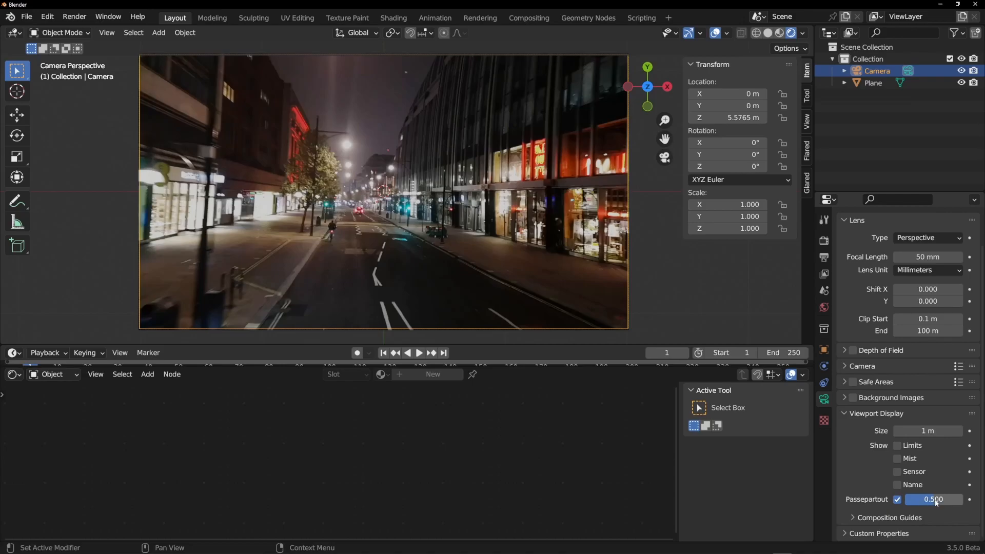
left_click_drag(915, 499, 962, 500)
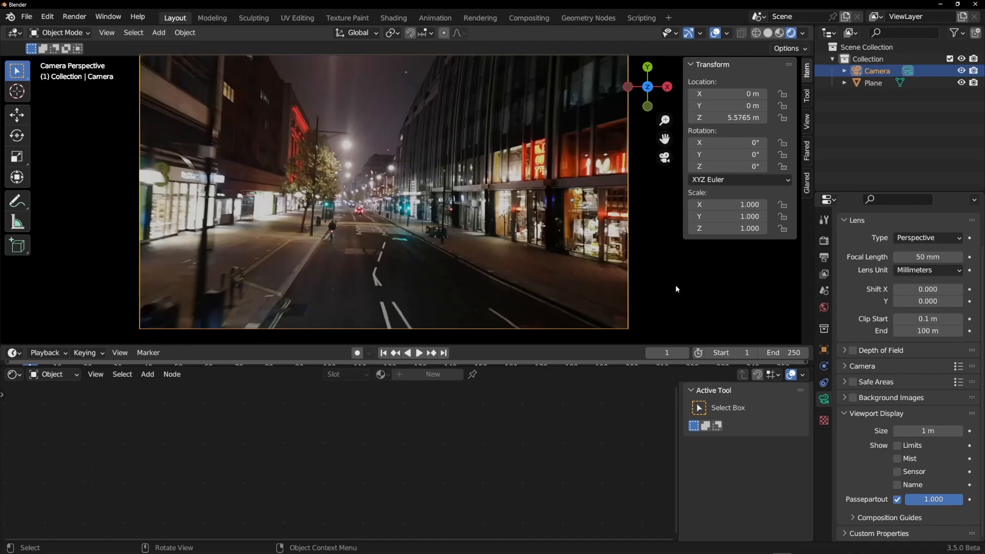
- Deselect the camera and enlarge the 3D viewport by shrinking the node editor, keeping the timeline's frame range in view
left_click(645, 339)
left_click_drag(613, 345, 605, 424)
left_click_drag(596, 339, 600, 386)
key("Home")
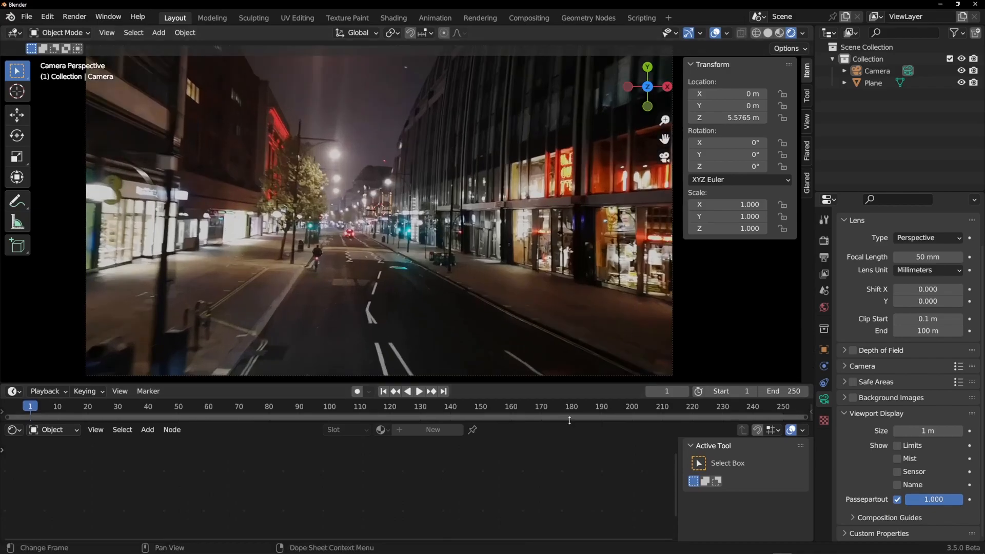
left_click_drag(569, 420, 570, 453)
left_click_drag(570, 384, 578, 414)
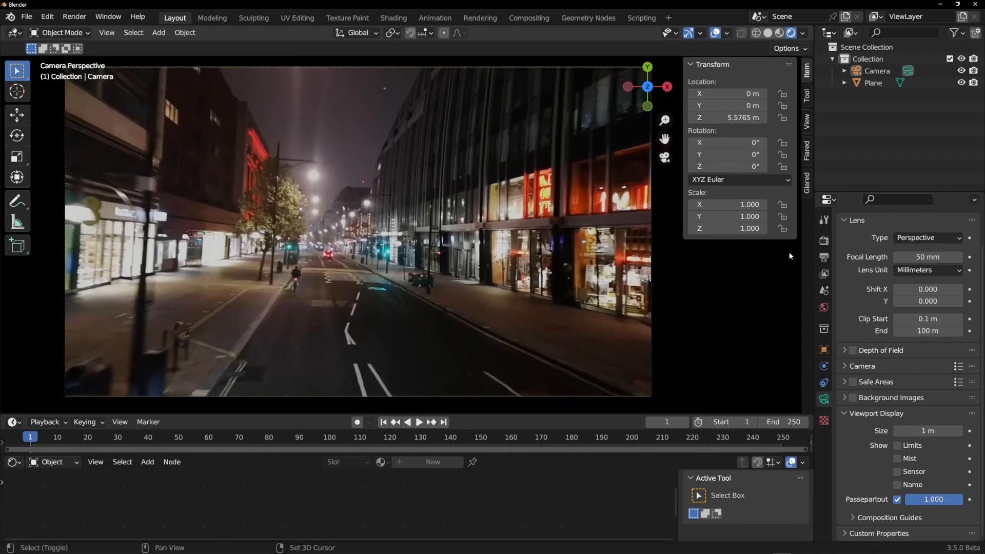
- Add the Glared add-on's Realtime FX and reduce its Vignette to 0.000
left_click(807, 183)
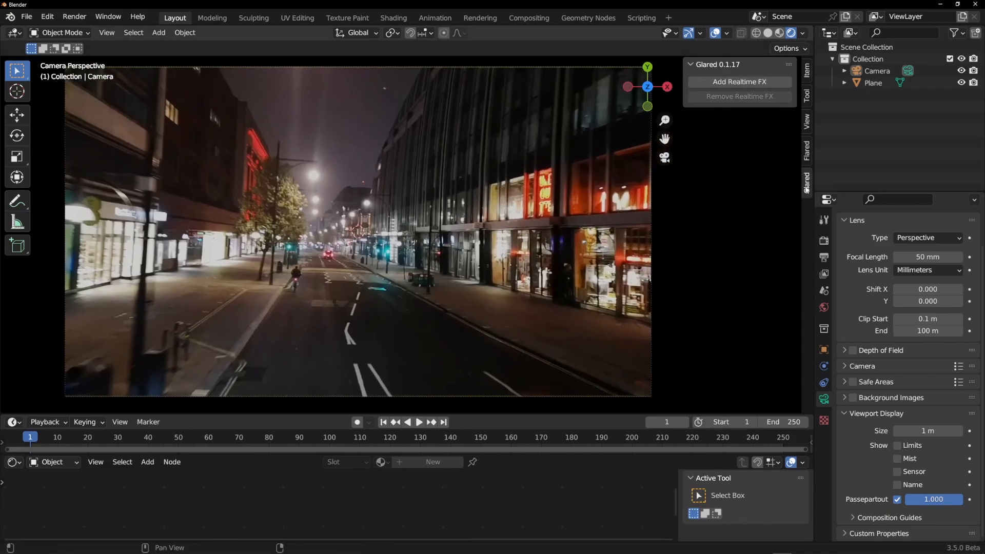
left_click(740, 83)
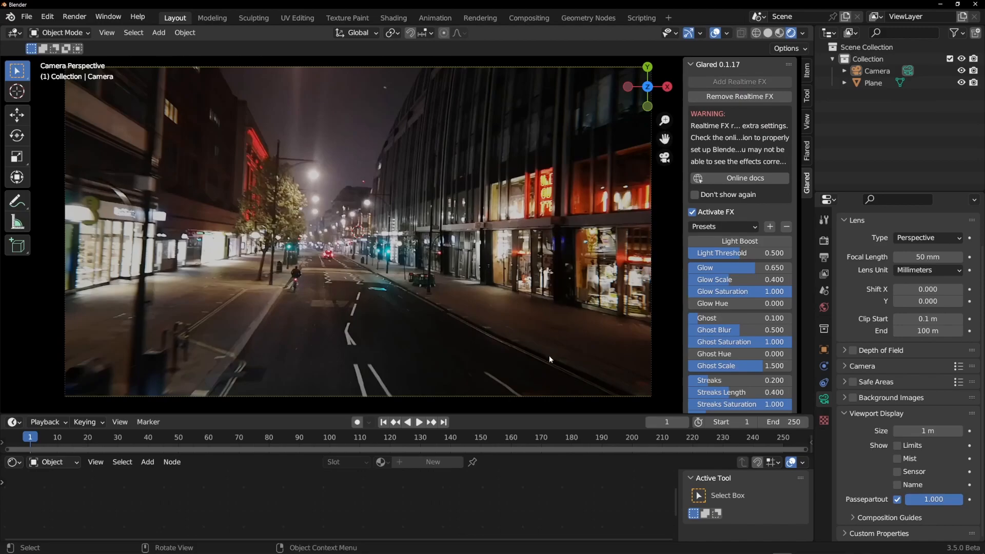
scroll(721, 360, "down", 5)
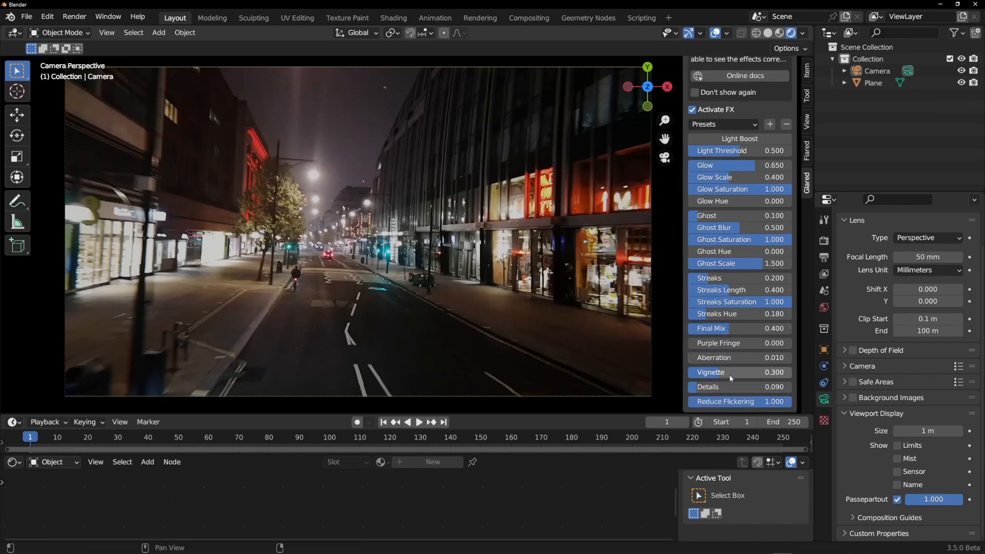
left_click_drag(723, 376, 690, 358)
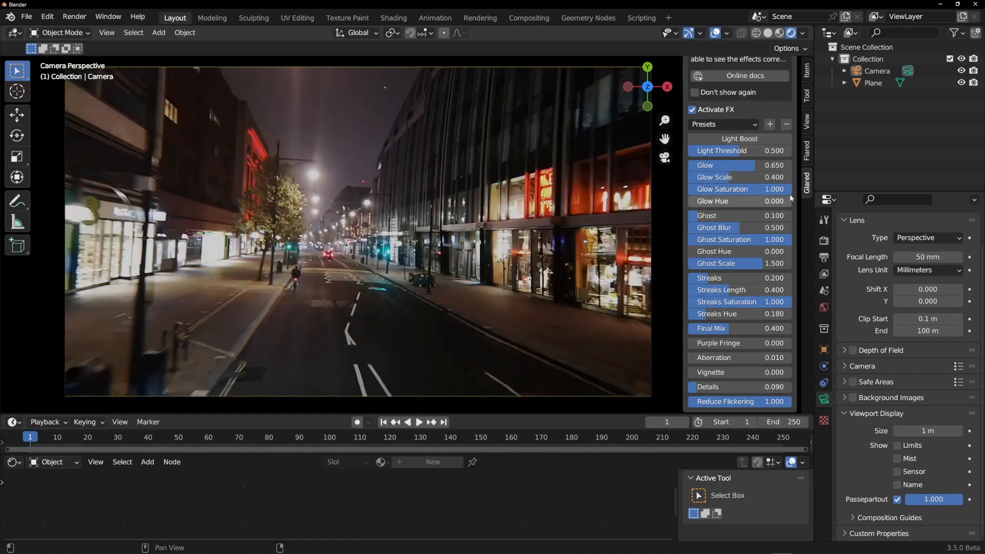
- Raise Glow to 0.944, Ghost to 1.000 and Streaks to 0.939, and enable Light Boost
left_click_drag(716, 165, 786, 165)
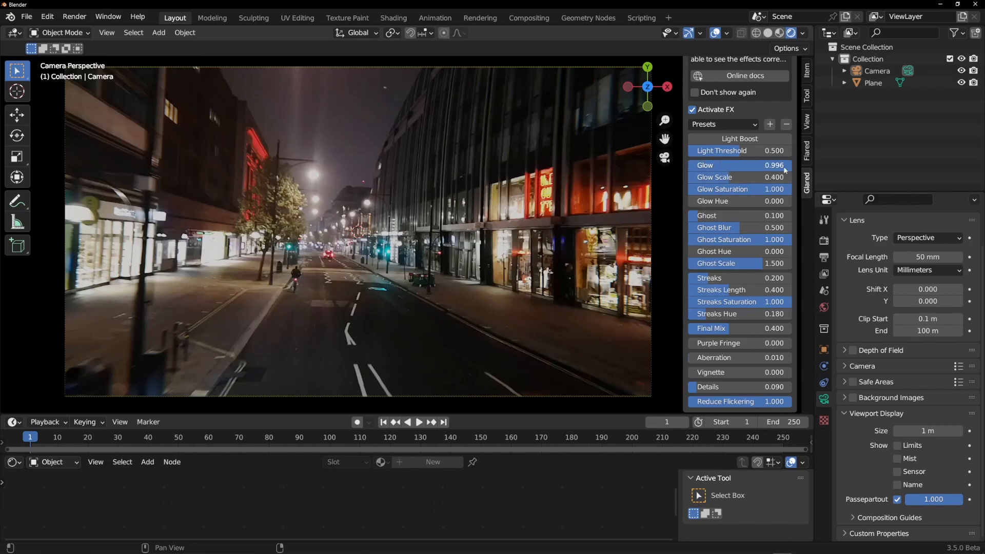
left_click_drag(718, 215, 790, 216)
left_click_drag(713, 278, 785, 278)
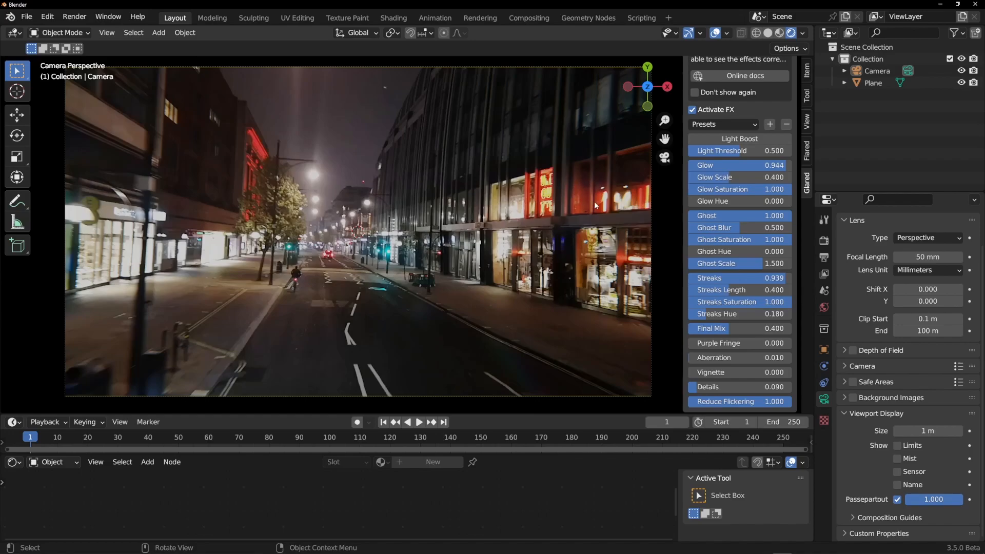
left_click(732, 141)
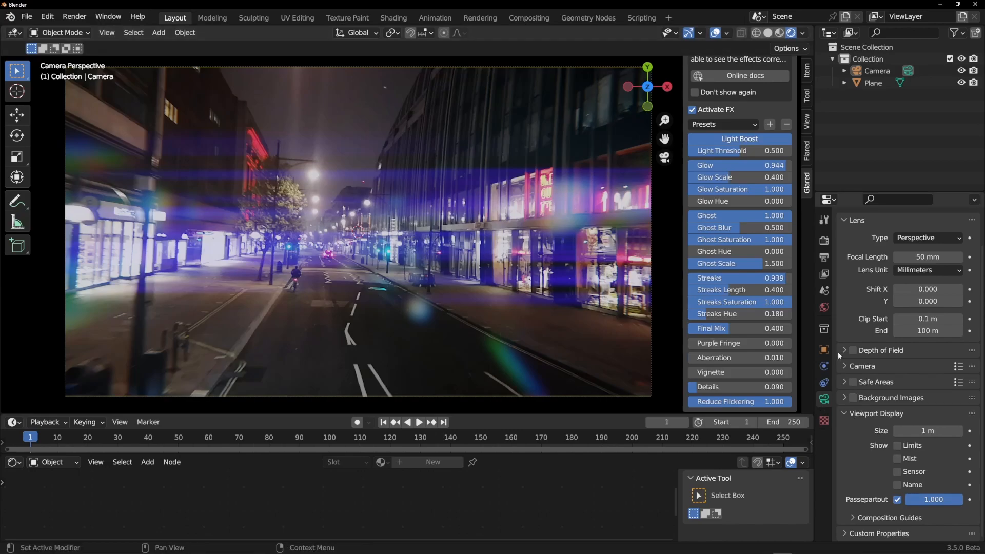
- Change the scene's color management View Transform to Standard
left_click(824, 241)
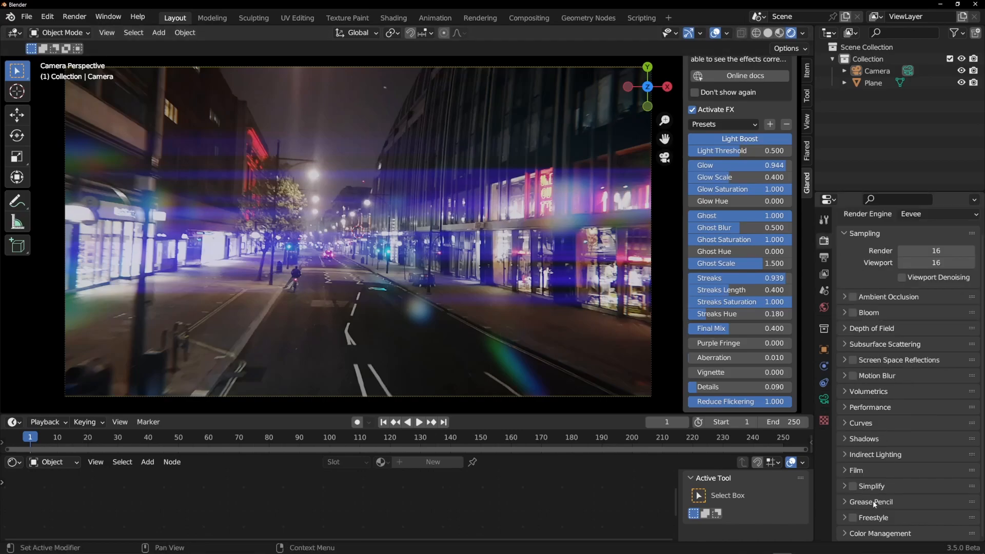
left_click(866, 538)
scroll(882, 503, "down", 5)
left_click(909, 458)
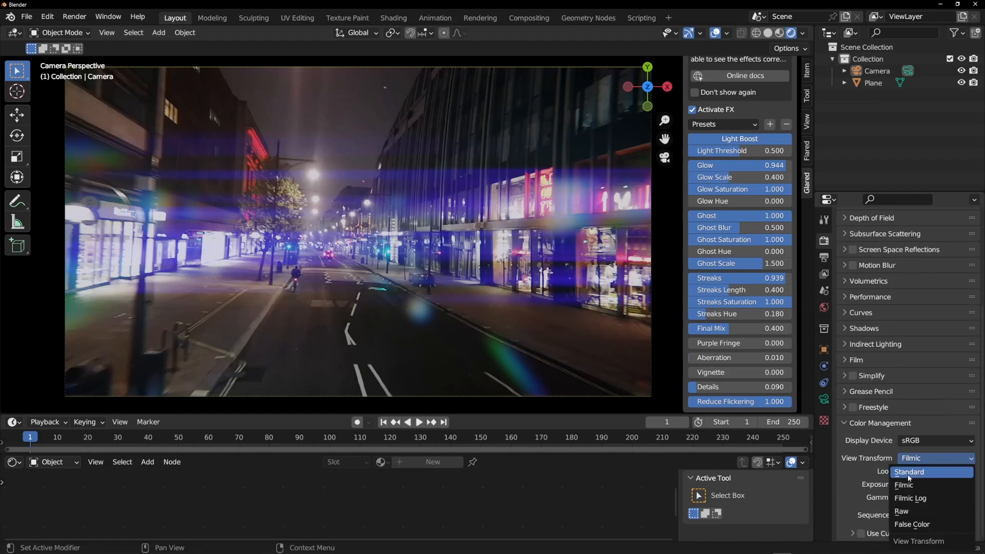
left_click(909, 473)
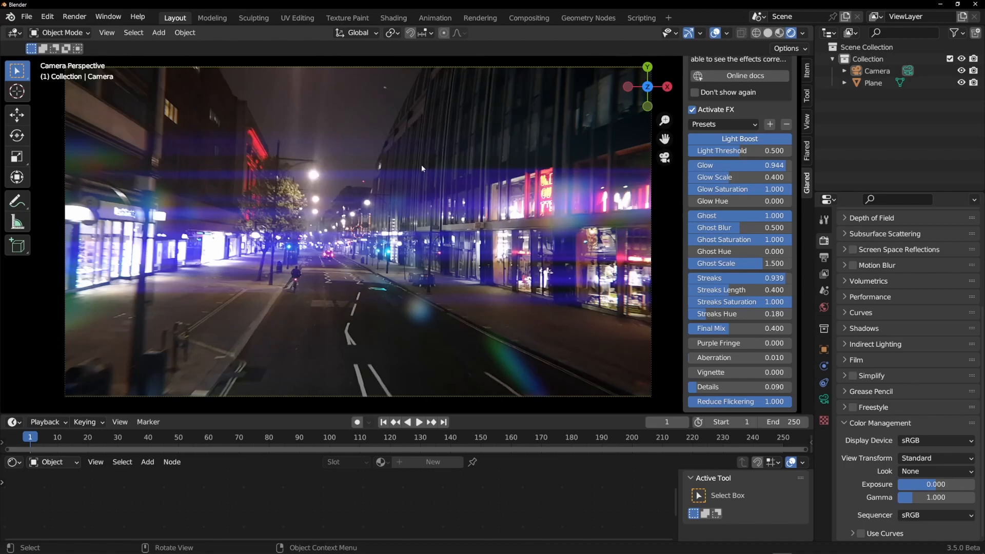
- Switch the View Transform to Filmic to compare the look, and return it to Standard
left_click(922, 462)
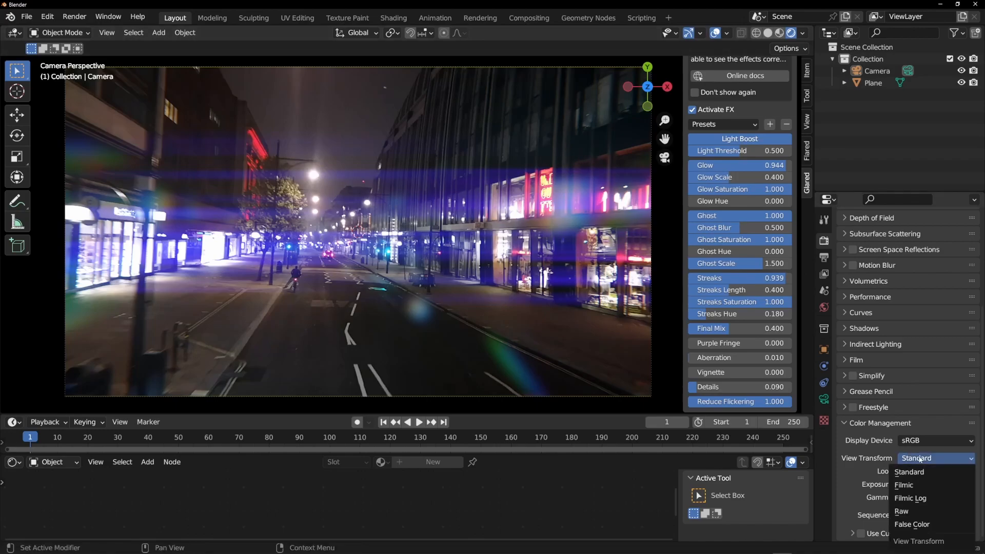
left_click(916, 485)
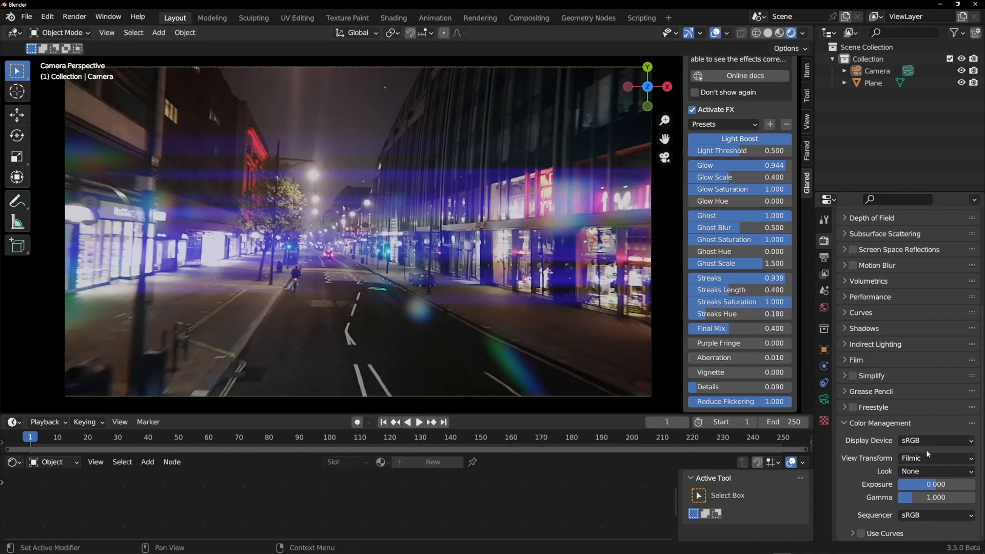
left_click(918, 461)
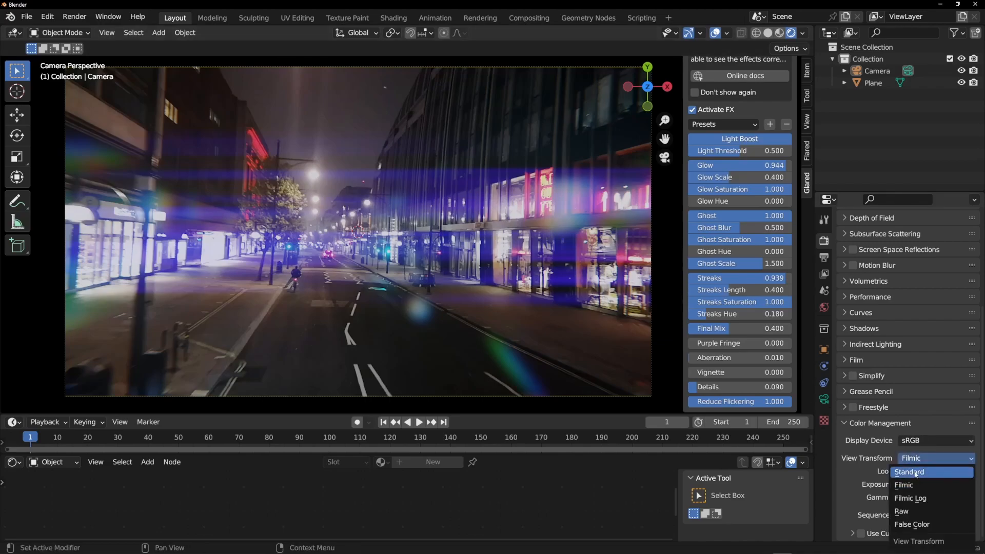
left_click(915, 472)
- Try the extremes of Light Threshold, set it to 0.607, and reduce Glow, Ghost and Streaks to 0.000
left_click_drag(744, 151, 692, 151)
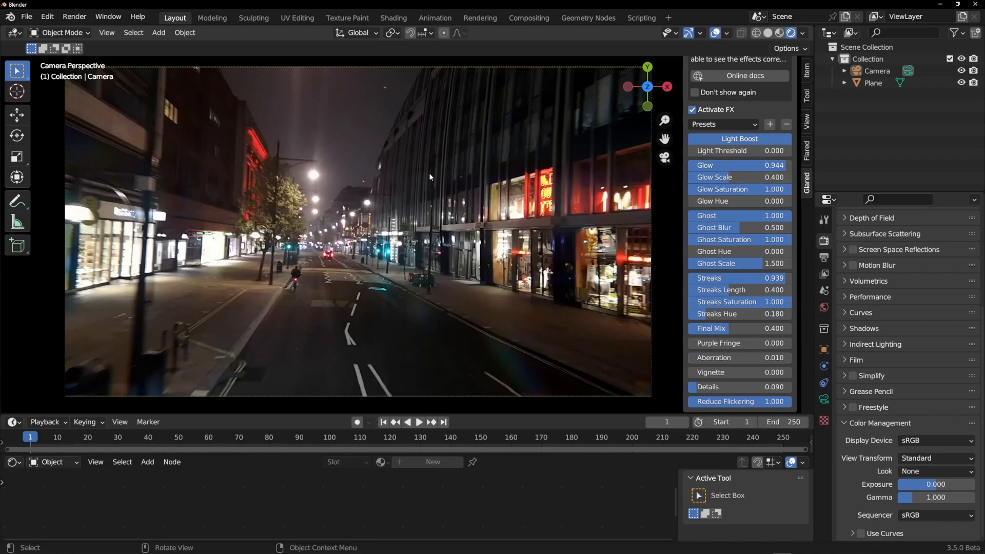
left_click_drag(709, 152, 749, 151)
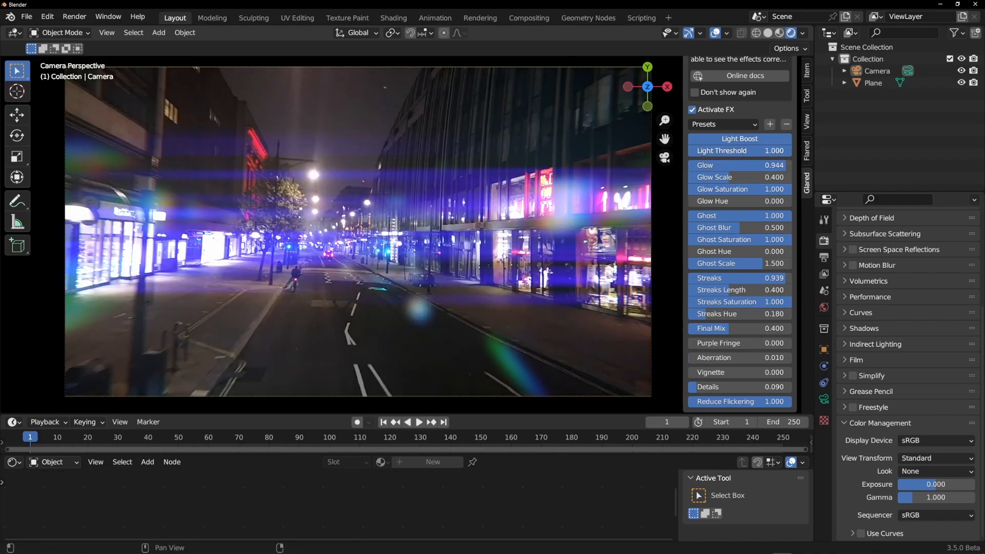
left_click_drag(790, 151, 657, 165)
left_click_drag(765, 217, 662, 217)
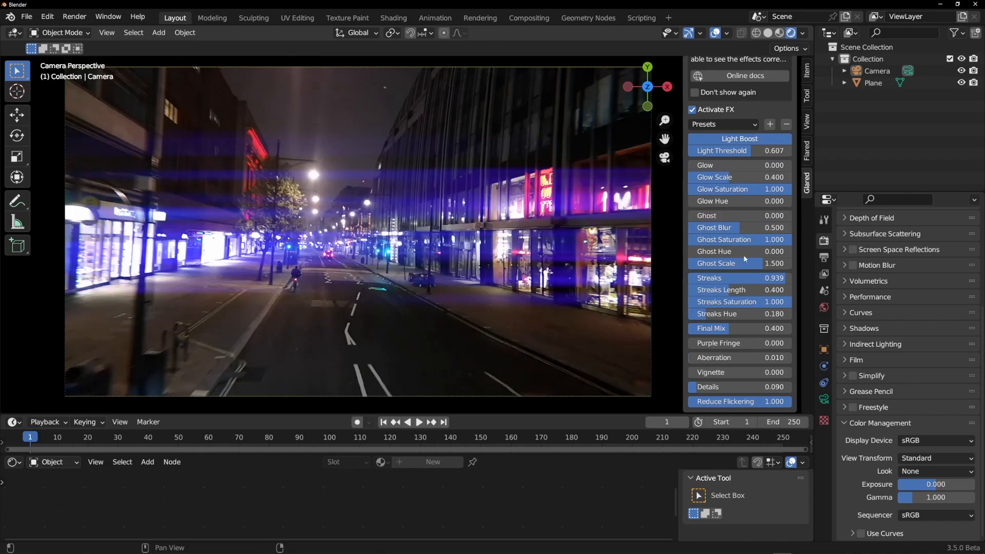
left_click_drag(740, 276, 662, 277)
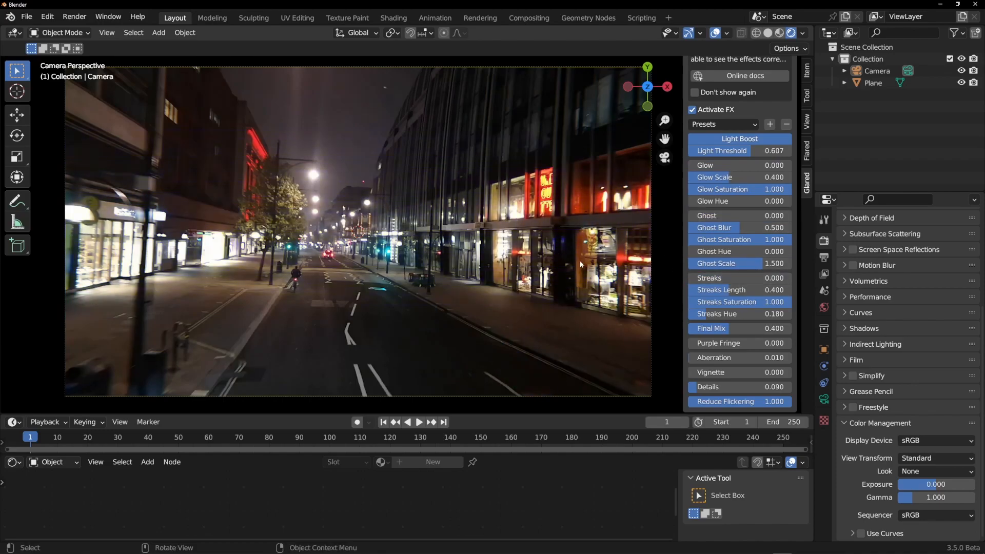
- Set Streaks to 0.397 and Streaks Length to 0.220, trying another Streaks Hue and undoing it
left_click(719, 279)
left_click_drag(719, 279, 792, 279)
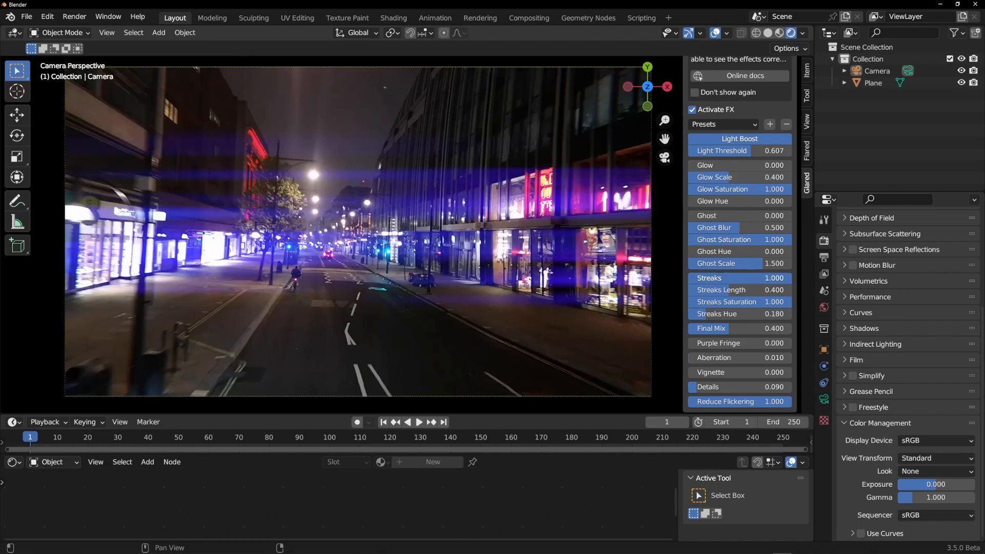
mouse_move(790, 279)
left_mouse_down()
mouse_move(693, 292)
mouse_move(709, 290)
left_mouse_up()
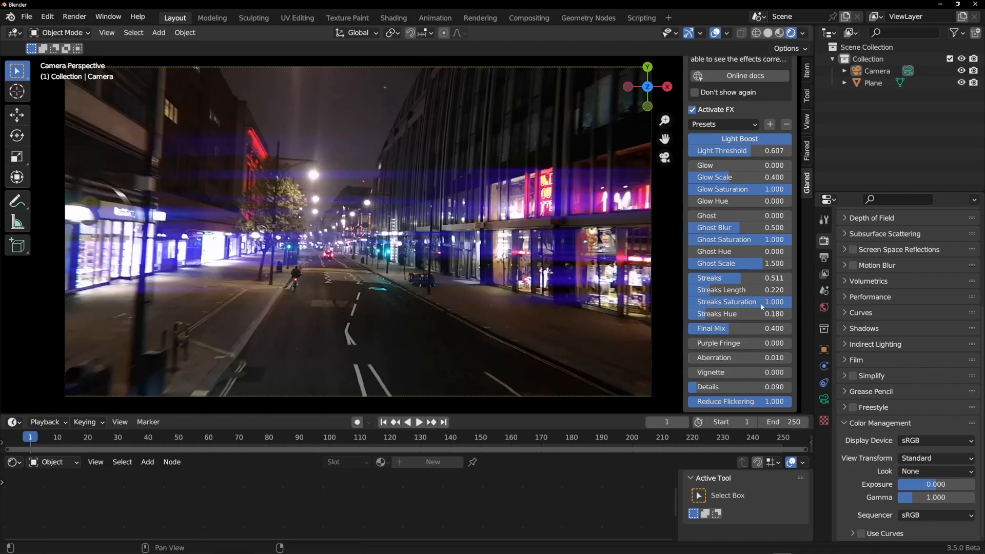
mouse_move(738, 313)
left_mouse_down()
mouse_move(770, 314)
mouse_move(702, 314)
mouse_move(723, 314)
left_mouse_up()
key("ctrl+z")
left_click_drag(734, 279, 721, 279)
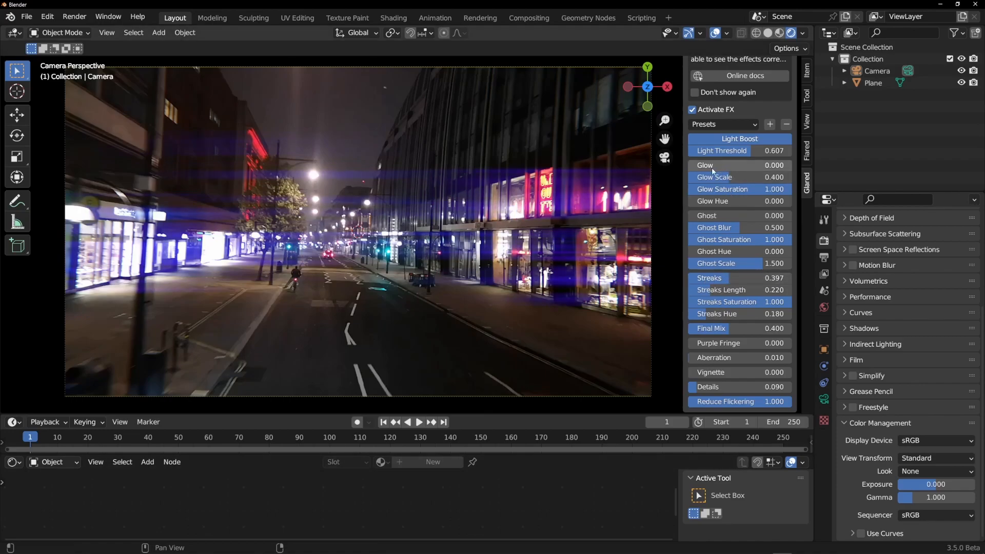
- Set Light Threshold and Glow to 1.000, Glow Scale to 0.032 and Streaks to 0.199
left_click_drag(699, 170, 790, 151)
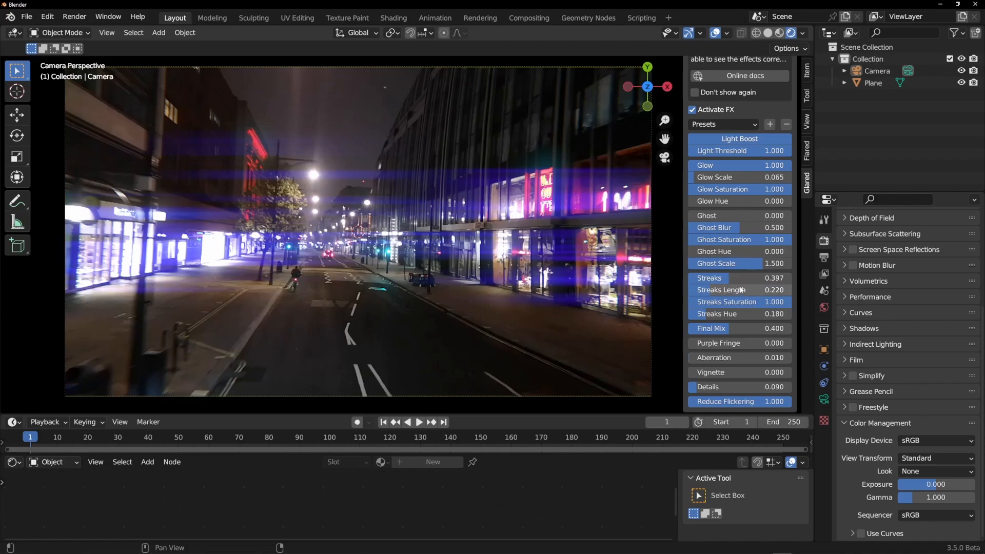
left_click_drag(736, 278, 715, 278)
left_click_drag(741, 177, 729, 177)
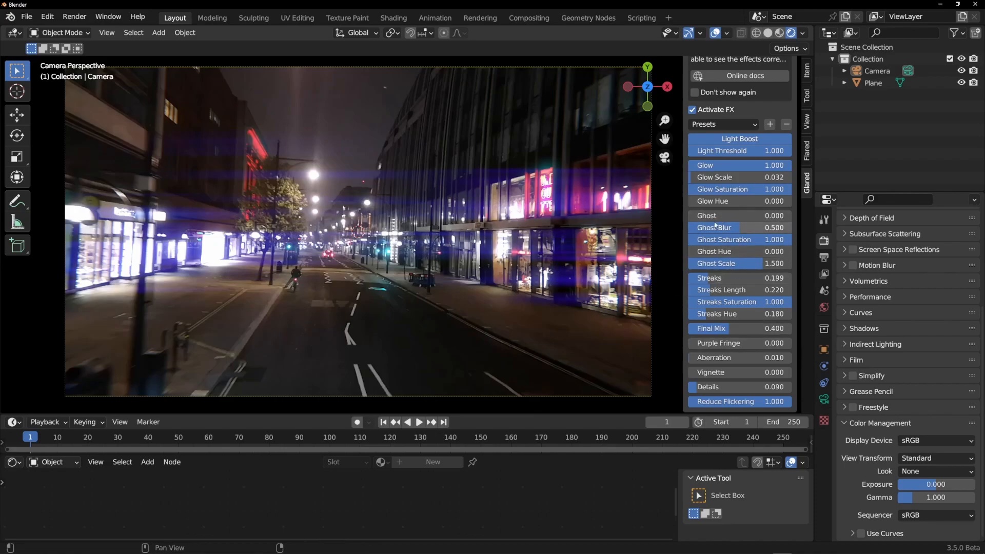
- Set Ghost to 0.033, Ghost Blur to 0.287 and Ghost Scale to 2.000
left_click_drag(734, 215, 758, 215)
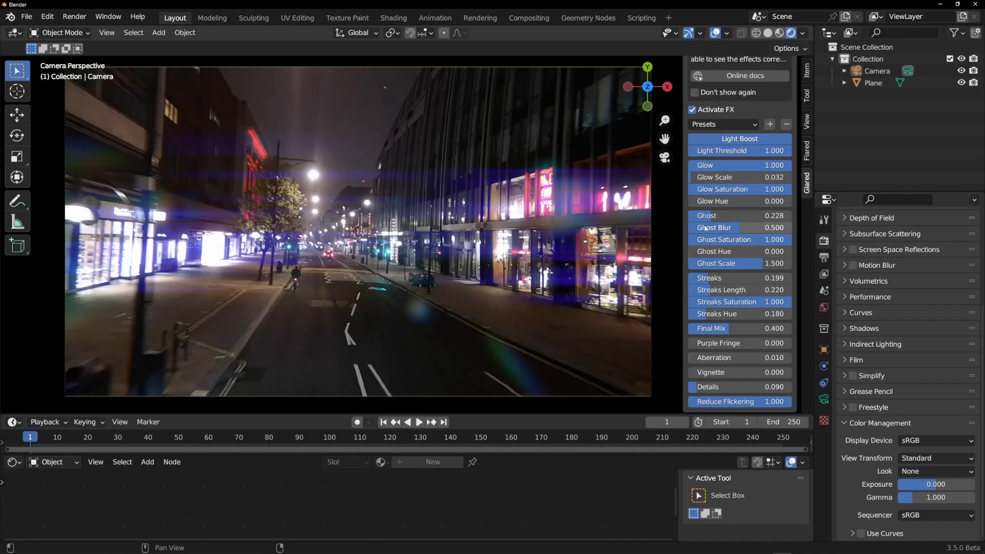
left_click_drag(716, 216, 759, 215)
left_click_drag(689, 228, 660, 216)
left_click_drag(704, 263, 739, 263)
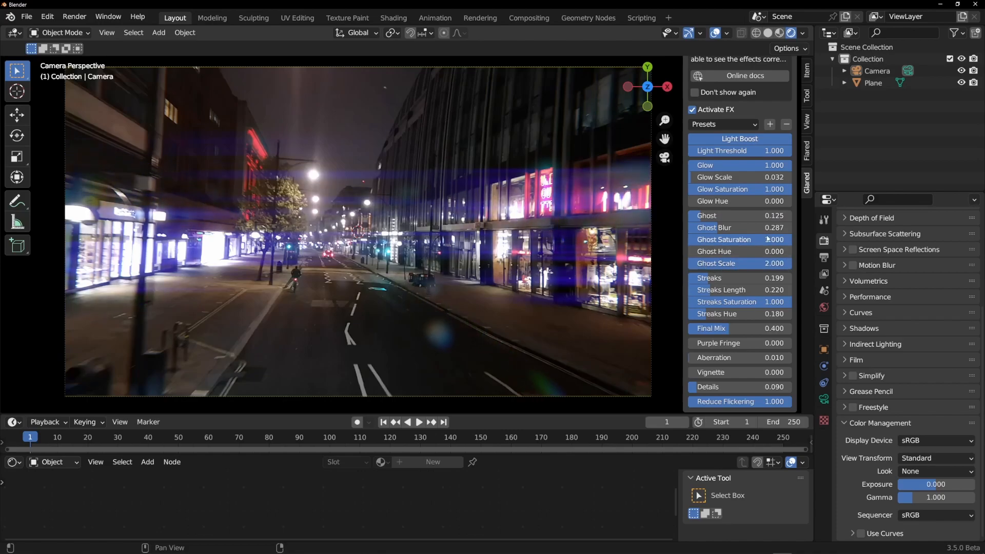
left_click_drag(724, 217, 706, 216)
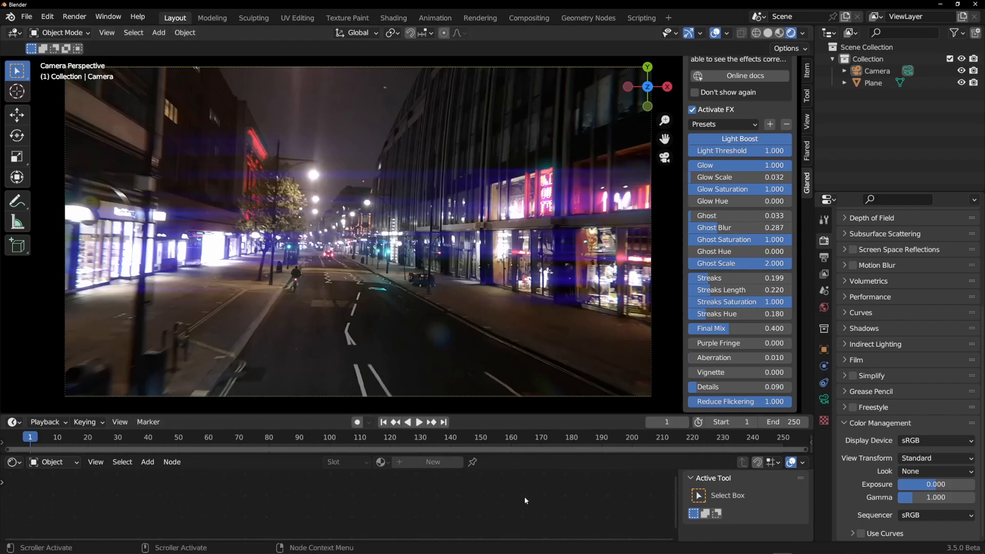
- Select the plane and set its video texture's Frames and the scene end frame to 1000, with Auto Refresh on
left_click(605, 241)
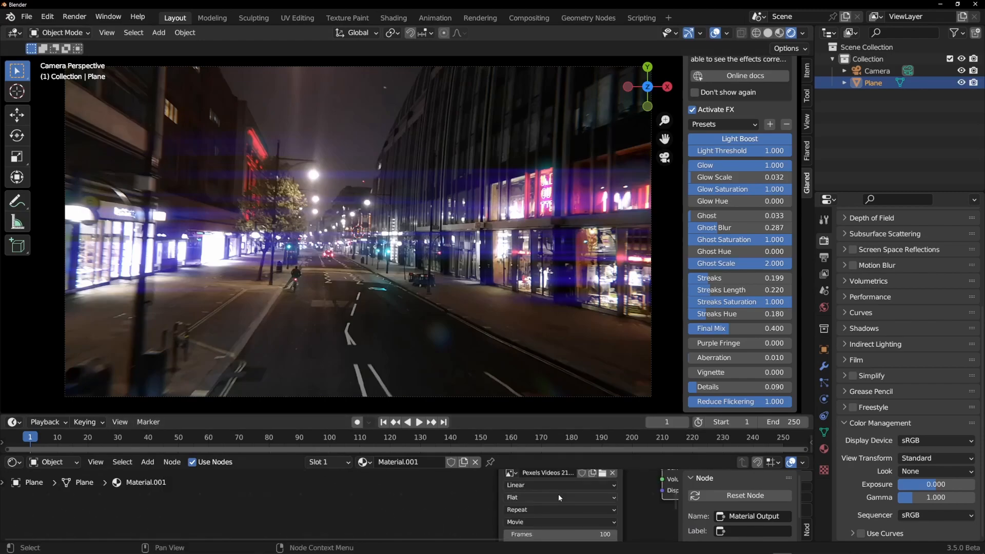
scroll(453, 499, "up", 1)
middle_click_drag(452, 499, 350, 525)
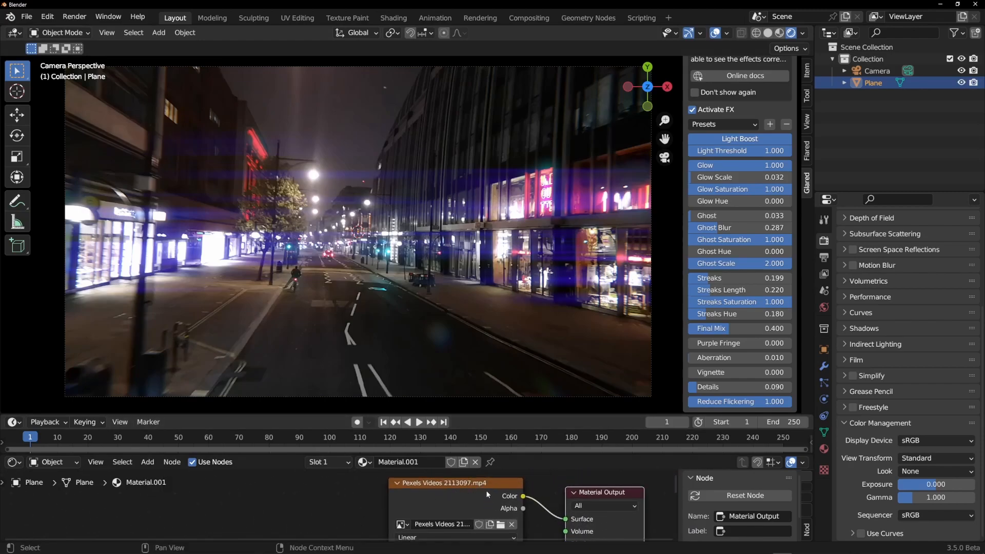
mouse_move(335, 474)
middle_mouse_down()
mouse_move(331, 532)
mouse_move(322, 481)
middle_mouse_up()
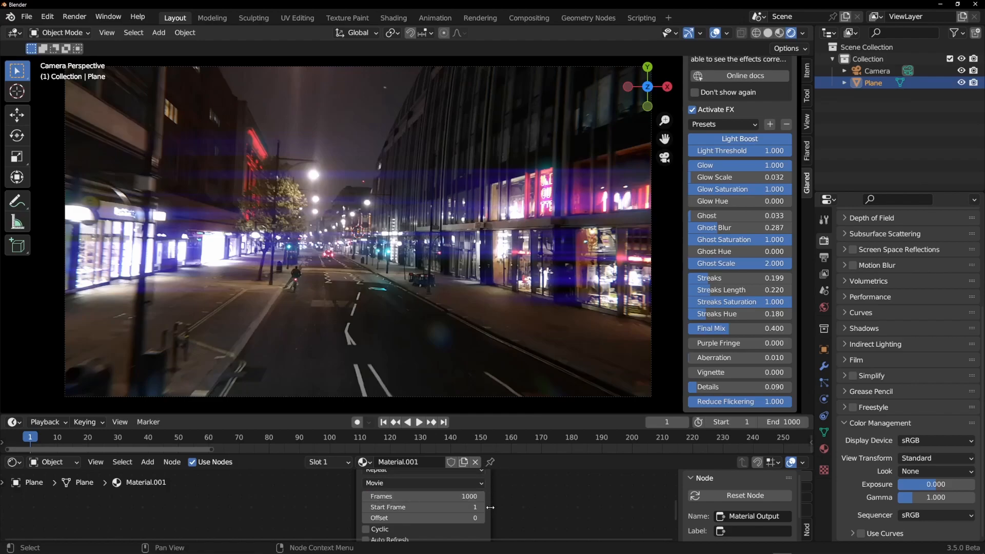
middle_click_drag(531, 518, 538, 488)
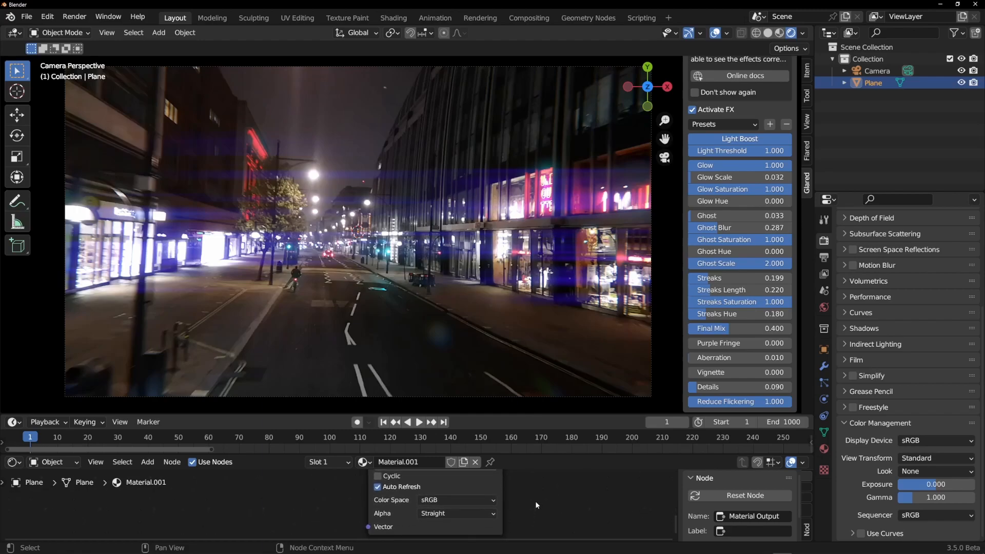
middle_click_drag(537, 504, 535, 512)
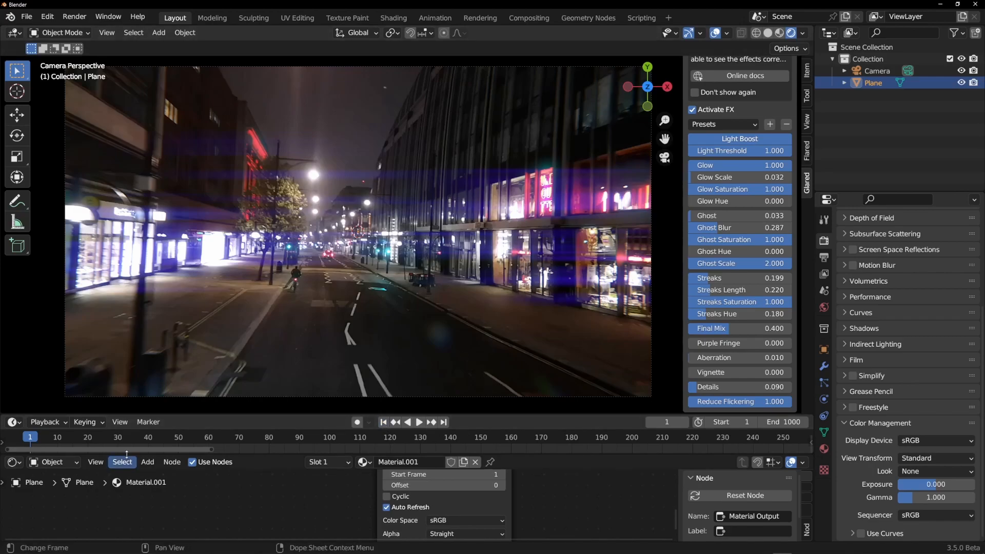
- Play the animation with the whole frame range in view to look for the point where the footage stops
left_click(420, 422)
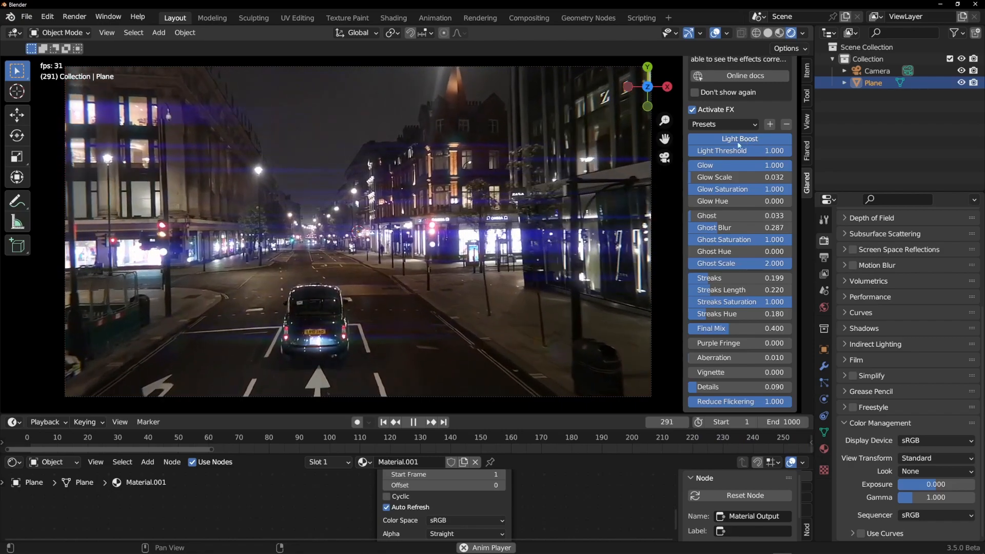
scroll(469, 438, "down", 1)
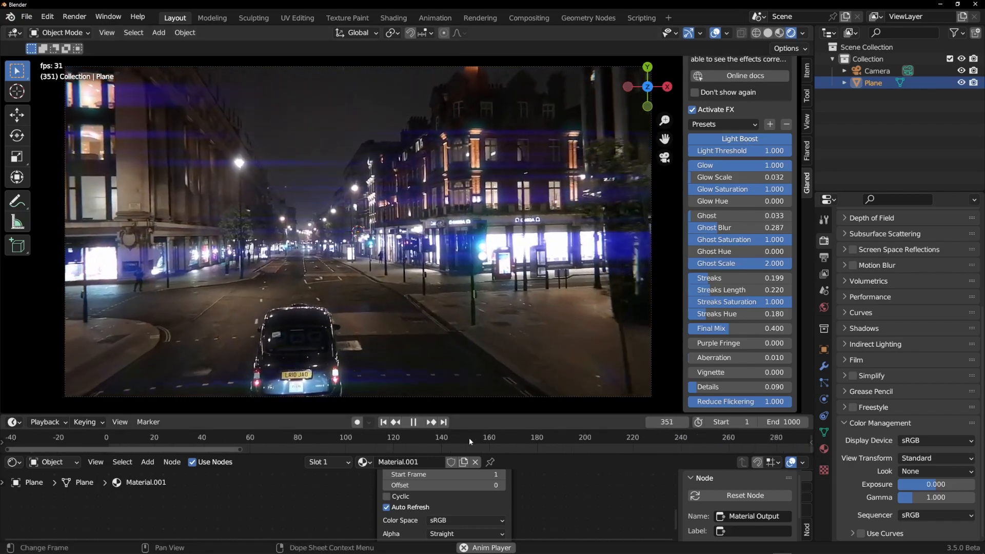
scroll(445, 436, "down", 6)
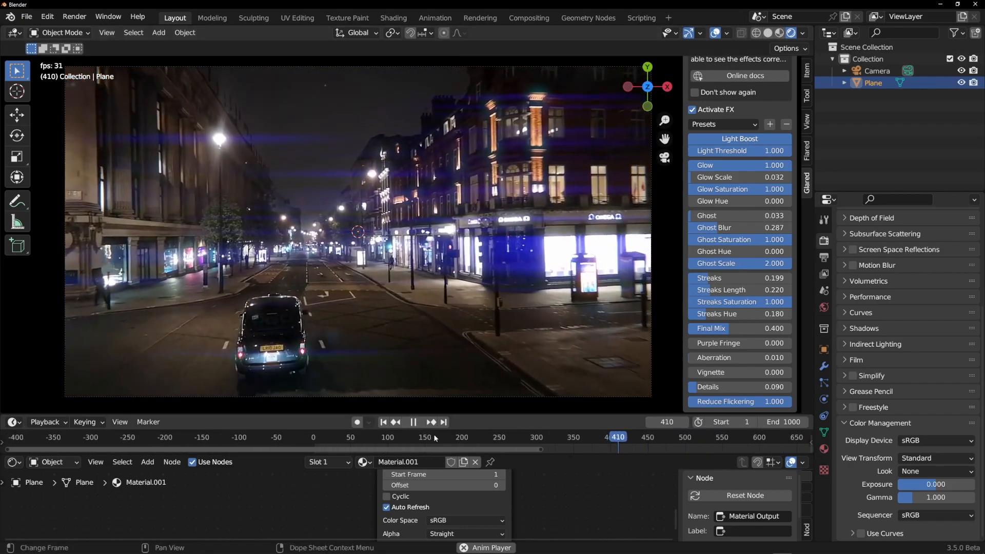
scroll(434, 436, "down", 1)
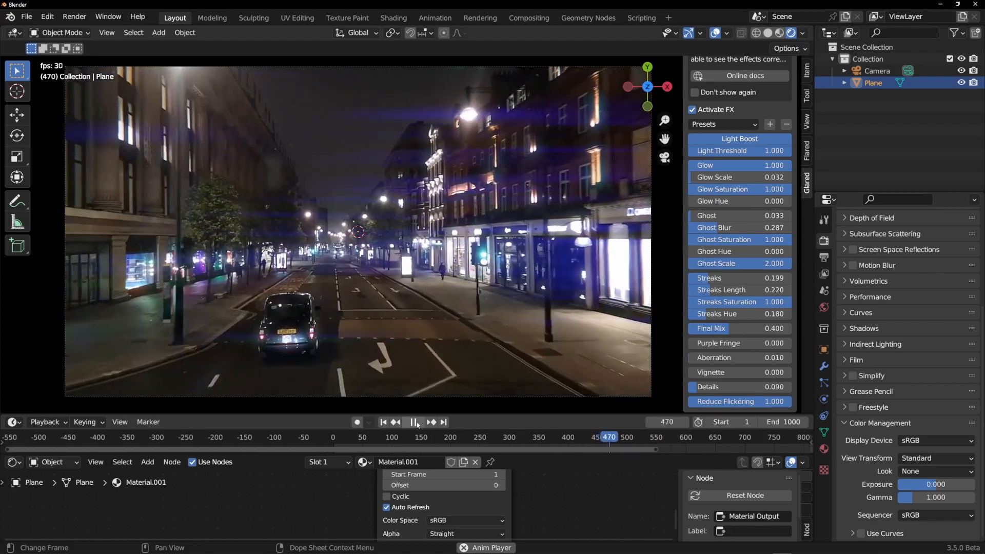
scroll(423, 439, "down", 1)
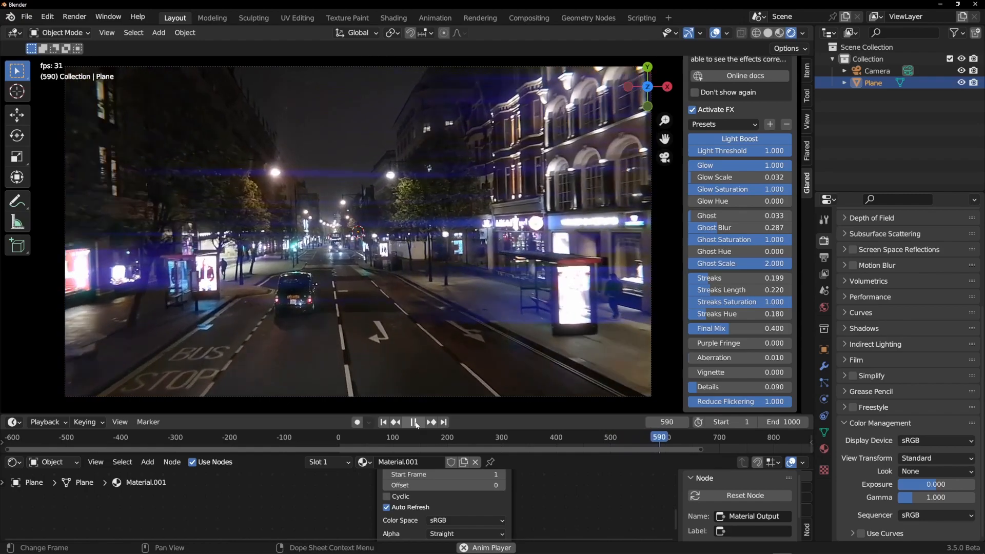
scroll(460, 441, "down", 1)
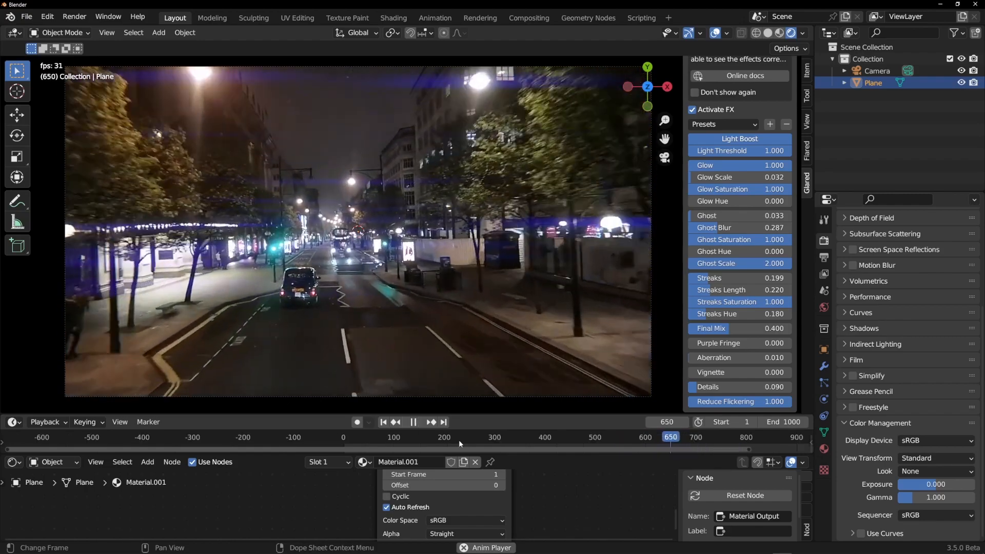
scroll(460, 440, "down", 4)
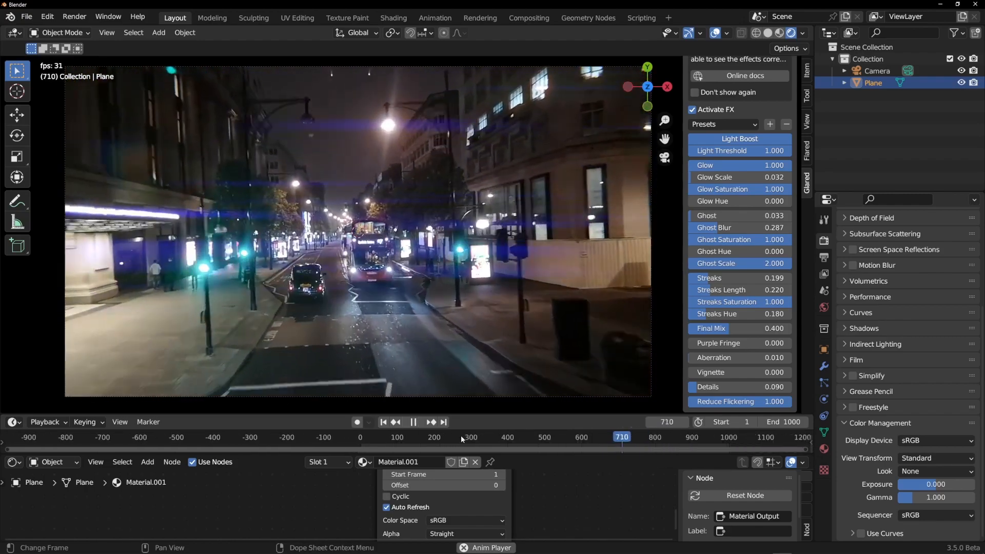
scroll(460, 435, "down", 2)
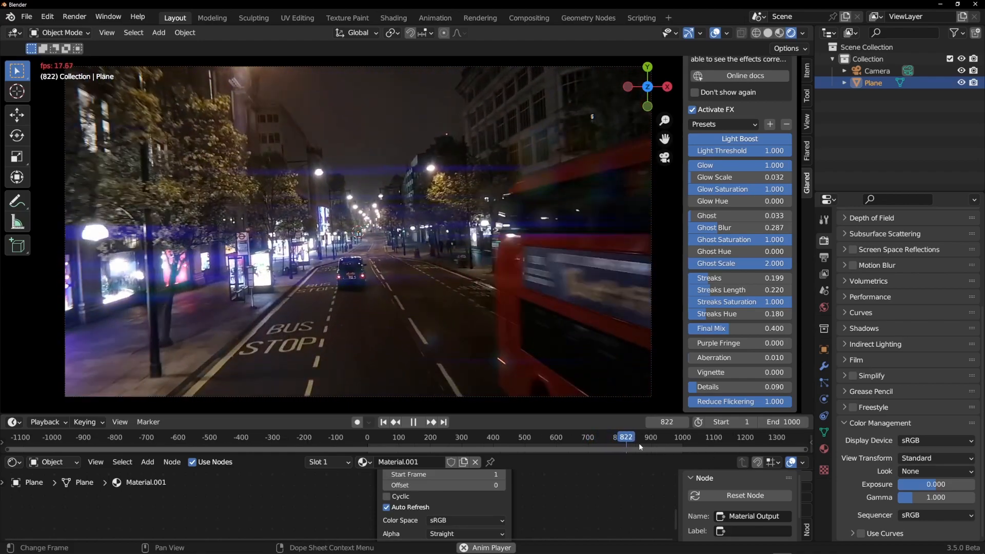
- Step through frames 810 to 813 to locate the footage's last frame, and set the scene end and the video texture's Frames to 812
left_click_drag(624, 441, 623, 443)
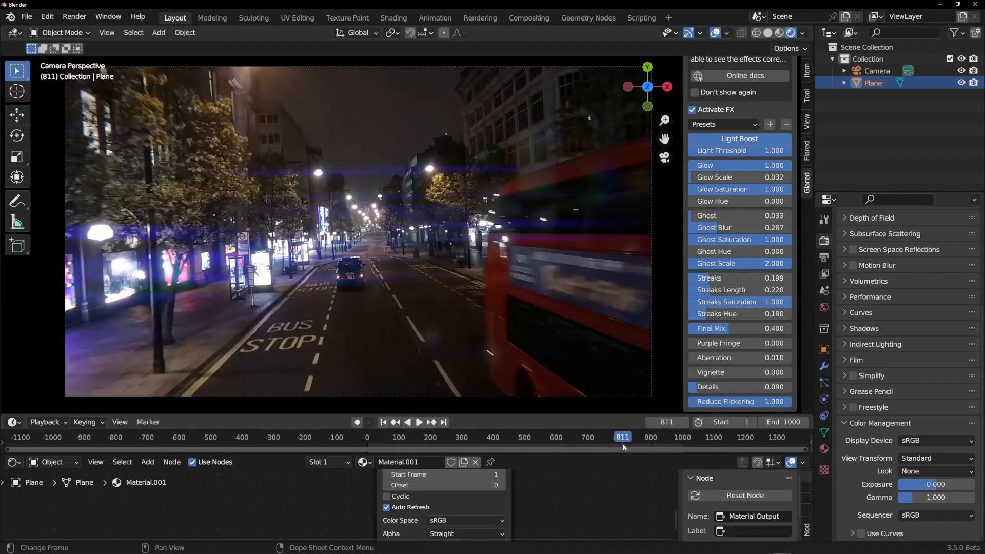
key("Right")
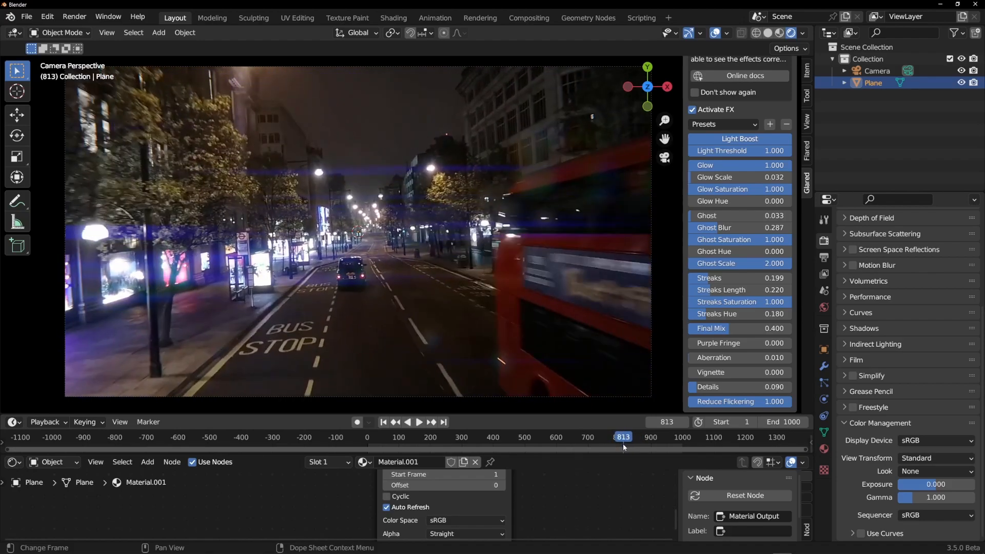
key("Left")
key("Left")
key("Left")
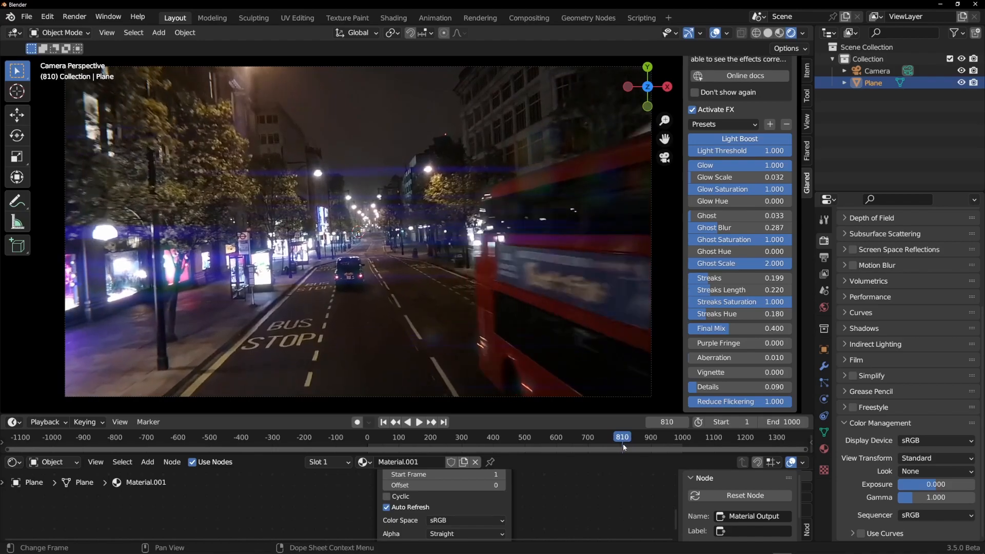
key("Right")
key("Right")
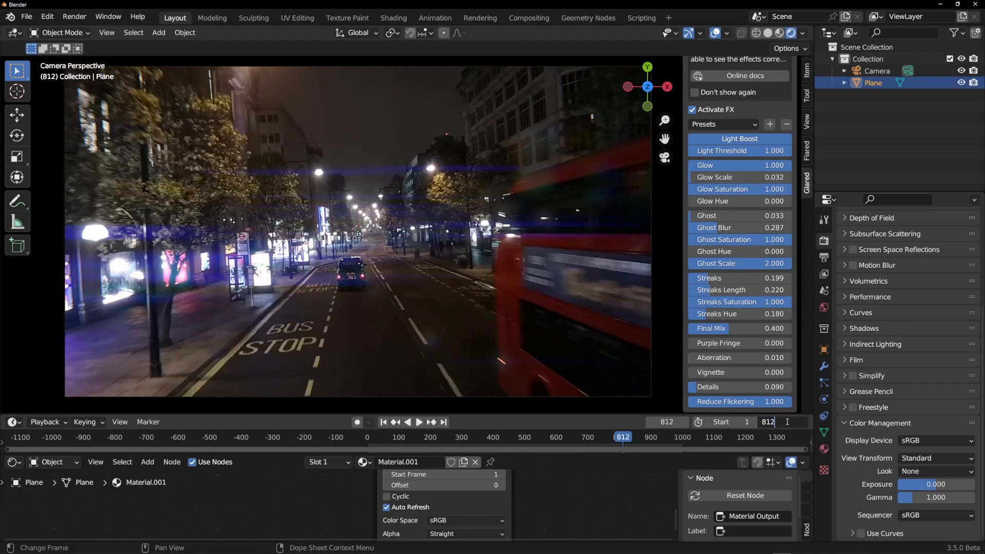
scroll(515, 497, "up", 3)
scroll(544, 495, "down", 4)
middle_click_drag(487, 473, 489, 494)
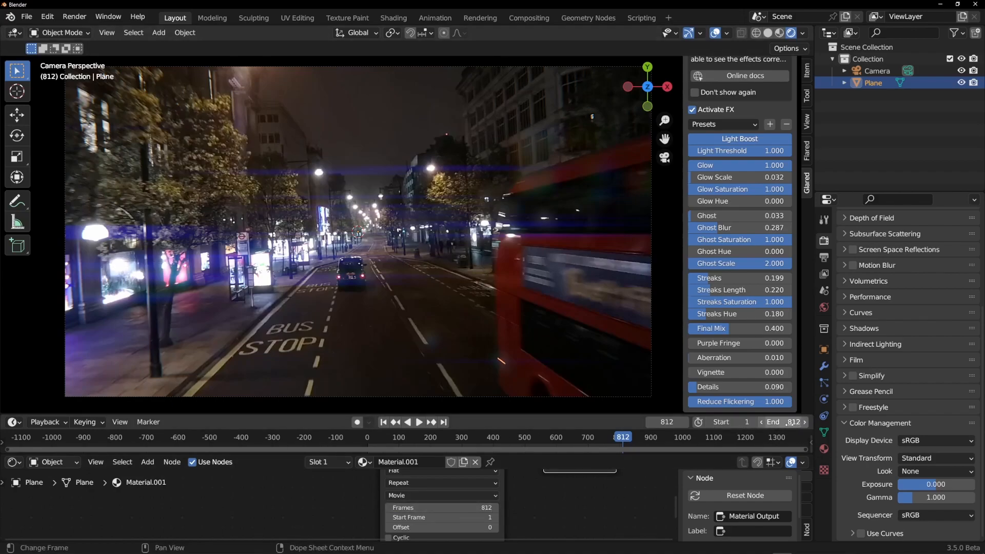
- Play the footage from the first frame and save the current Glared settings as a preset named 01
left_click(384, 424)
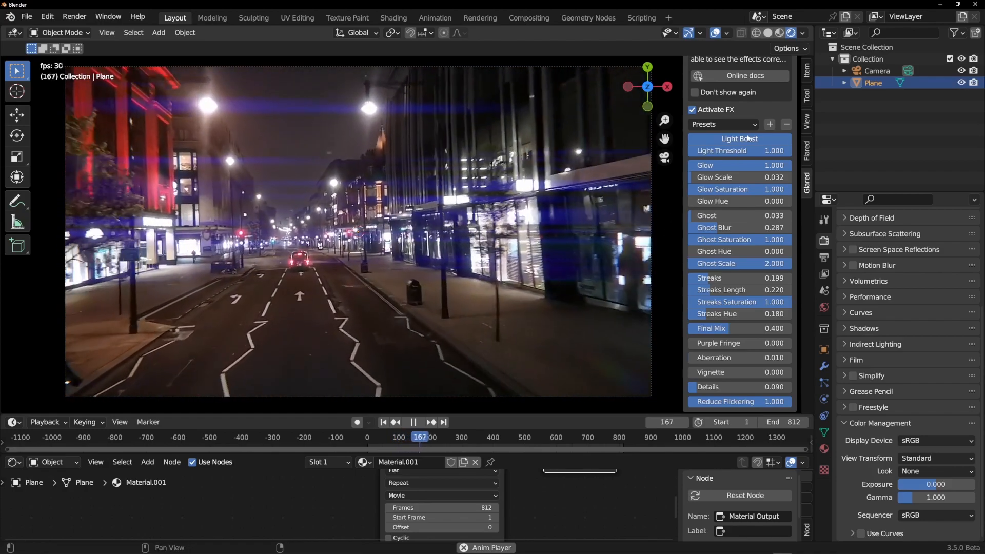
left_click(769, 125)
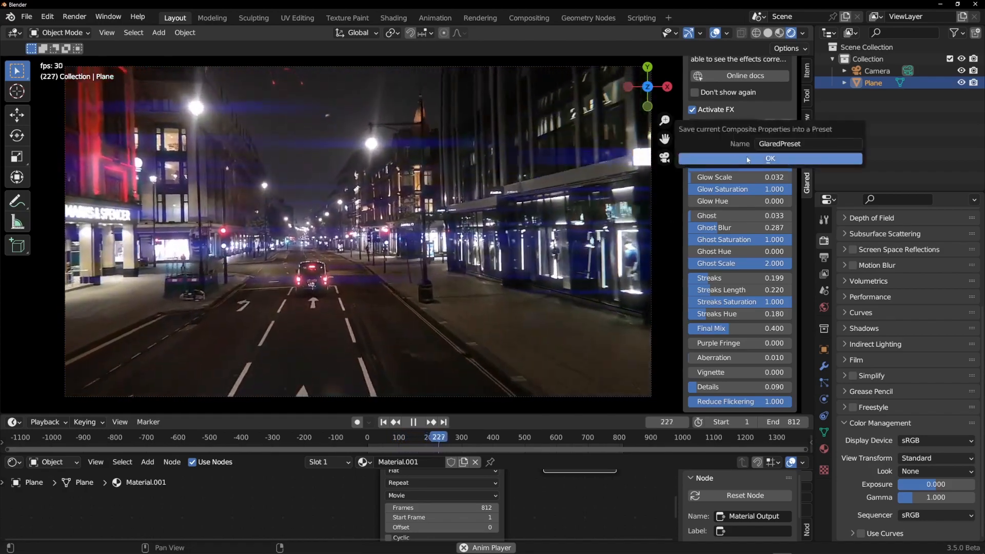
left_click(796, 145)
type("01")
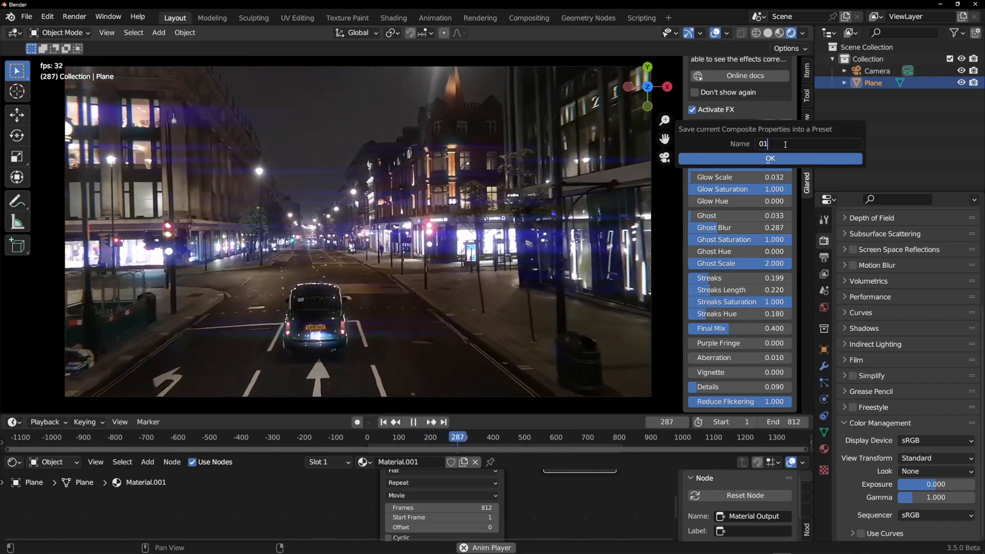
left_click(849, 159)
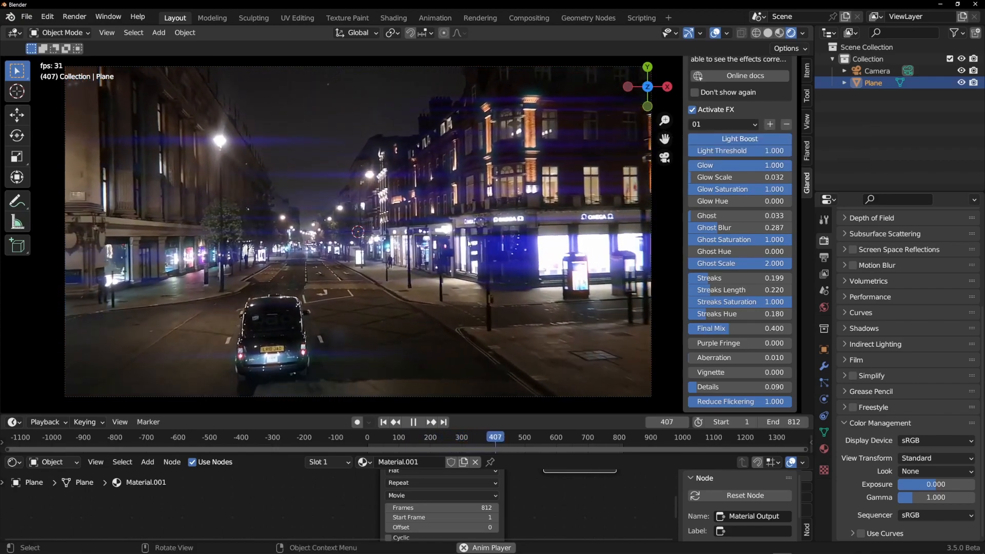
- Switch Activate FX off and on twice during playback to compare the footage with and without the effects
left_click(692, 110)
left_click(692, 110)
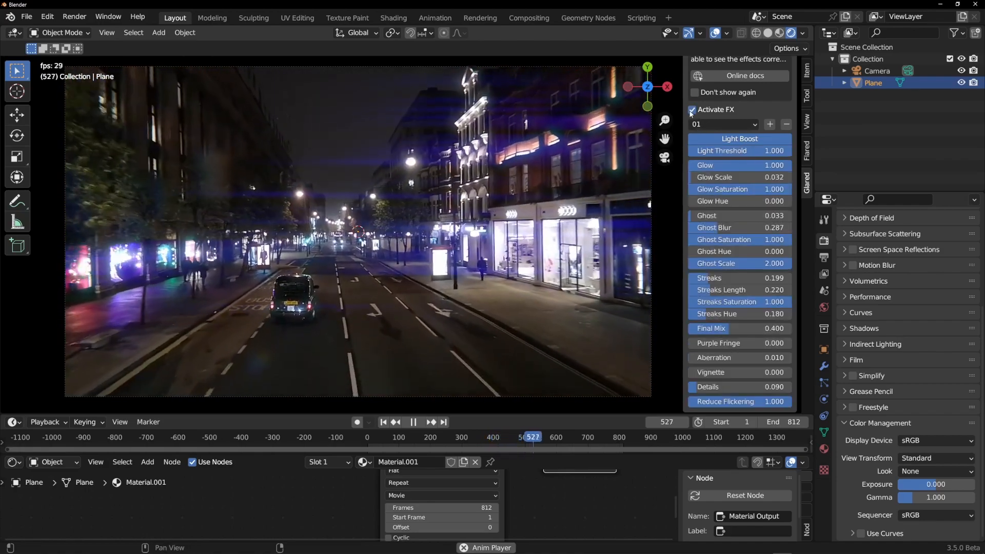
left_click(692, 110)
left_click(692, 111)
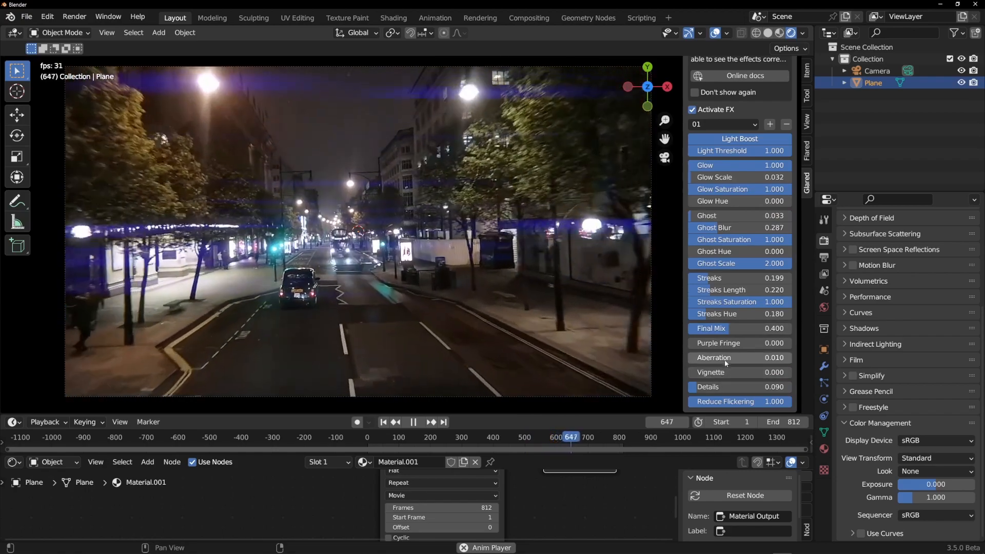
- Set Vignette to 0.445 and Details to 0.094, trying other Aberration values and returning it to 0.010
left_click_drag(722, 373, 767, 373)
mouse_move(708, 387)
left_mouse_down()
mouse_move(749, 387)
mouse_move(698, 387)
mouse_move(712, 390)
left_mouse_up()
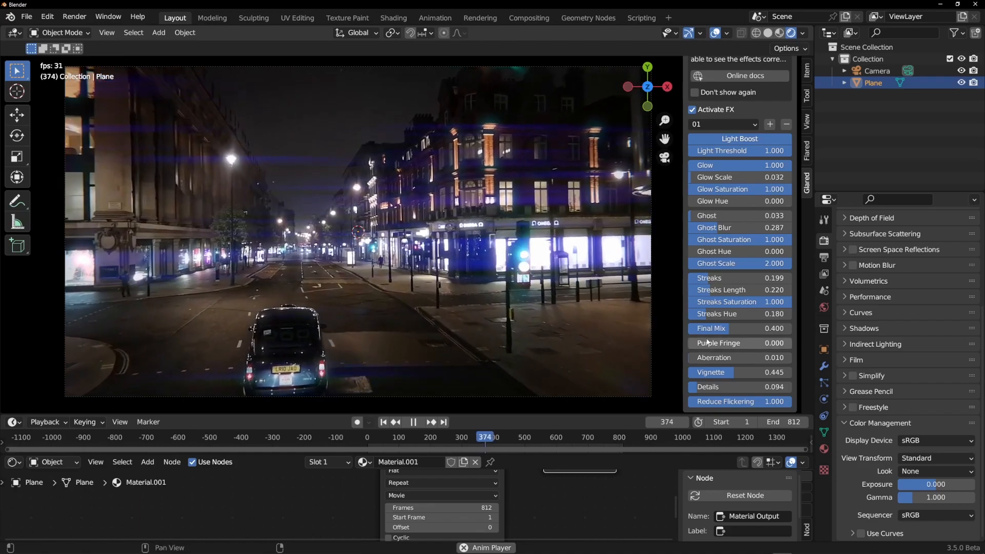
mouse_move(700, 359)
left_mouse_down()
mouse_move(792, 359)
mouse_move(690, 359)
left_mouse_up()
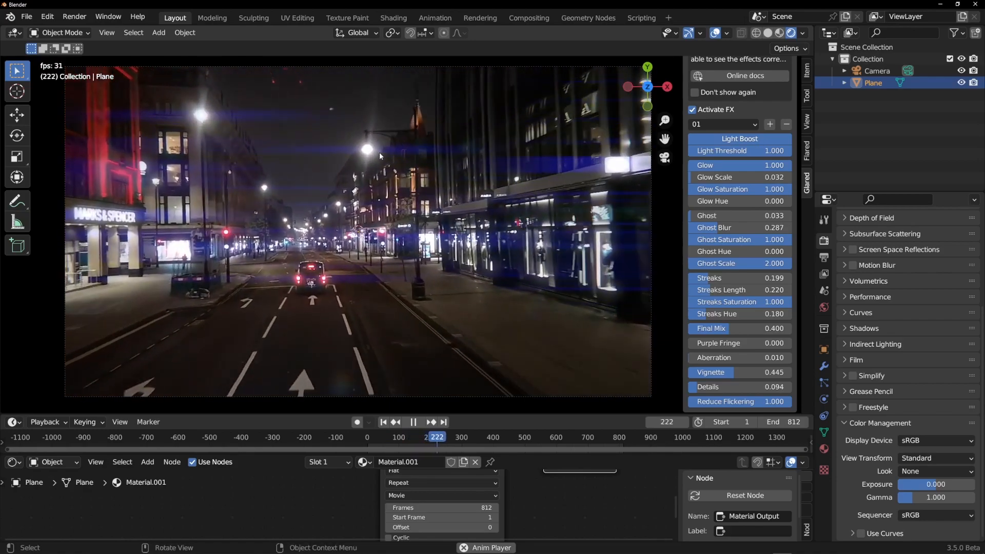
- Turn off Light Boost, and set Final Mix to 1.000 and Streaks to 200.000
left_click(732, 139)
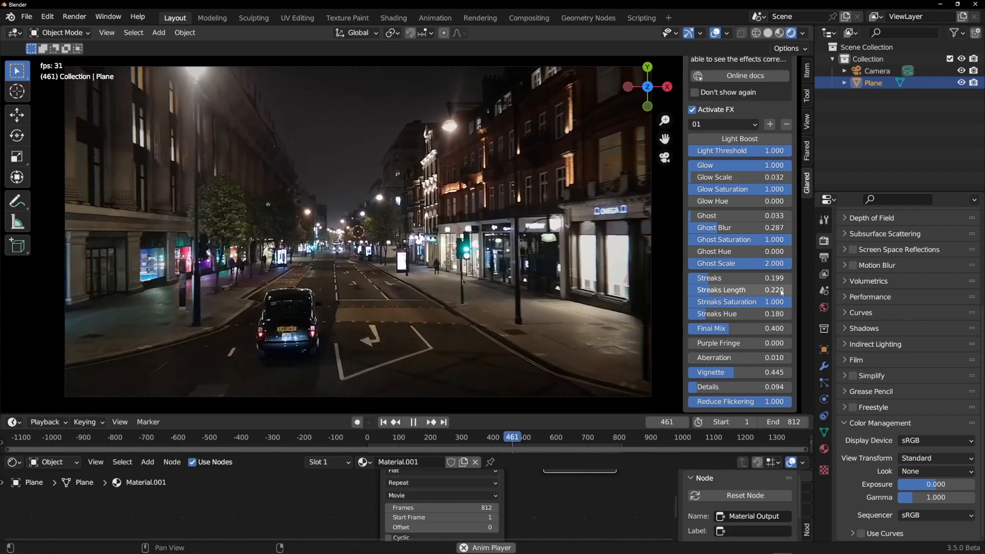
left_click_drag(712, 279, 792, 280)
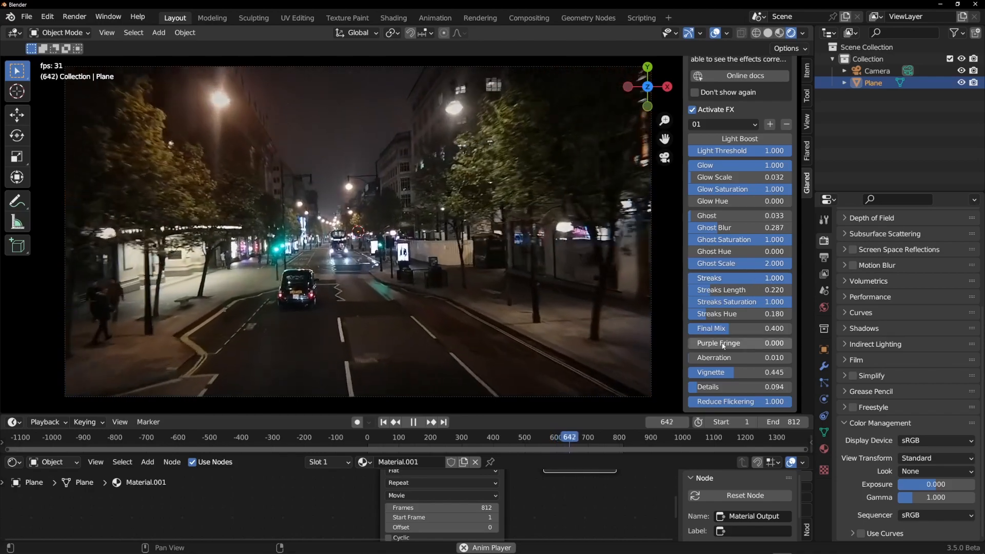
left_click_drag(717, 331, 760, 330)
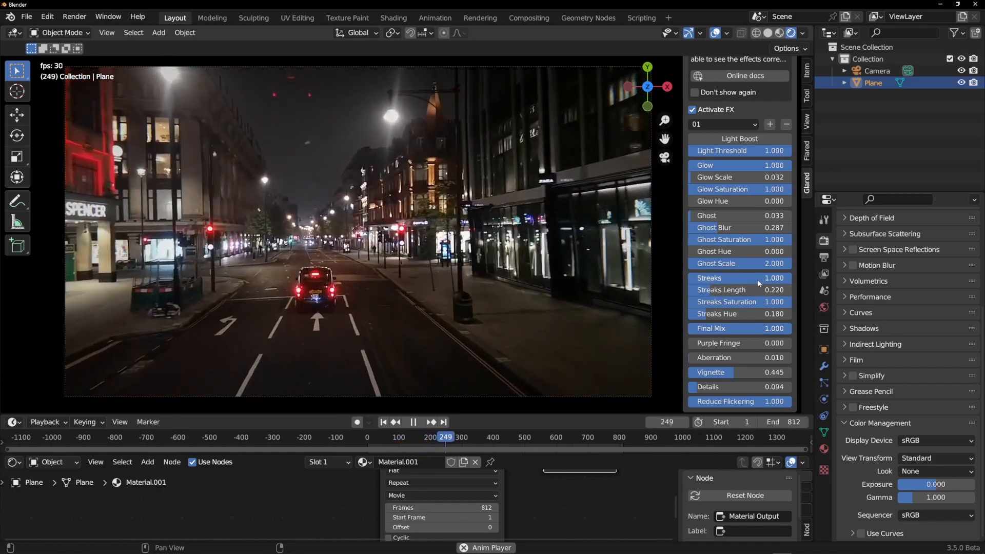
left_click(762, 279)
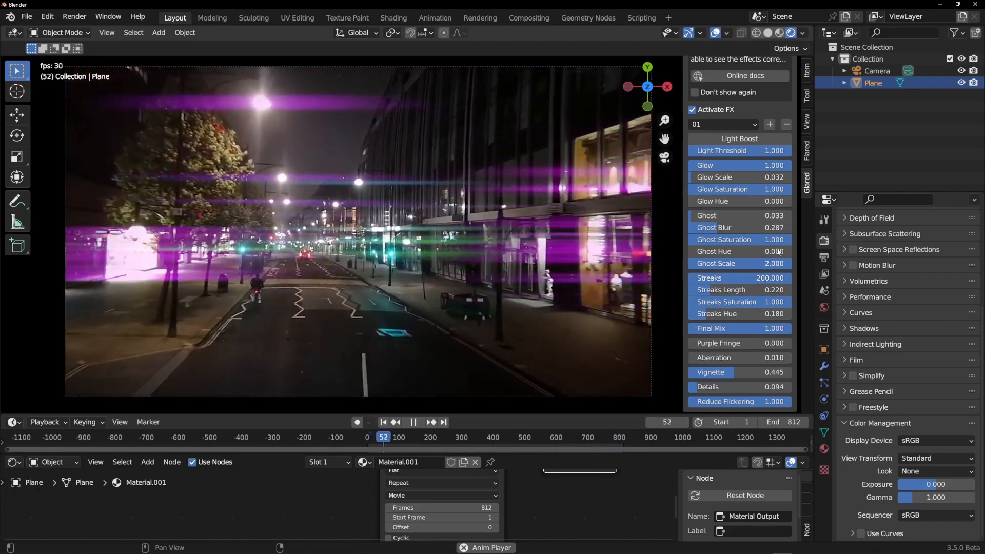
- Raise Ghost beyond its slider range, trying 1.000 and 100 and settling on 4.412
left_click_drag(725, 215, 759, 217)
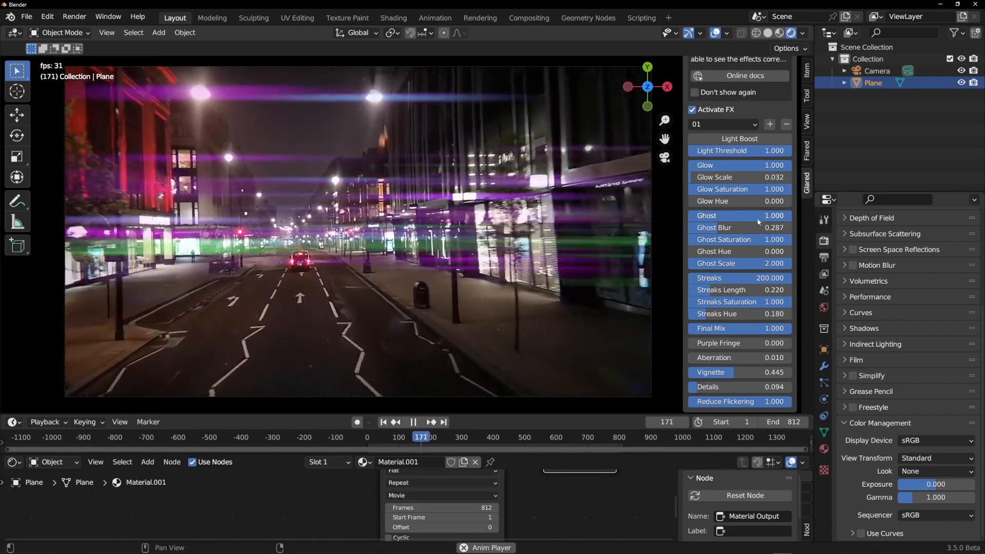
left_click(761, 215)
type("100")
key("Return")
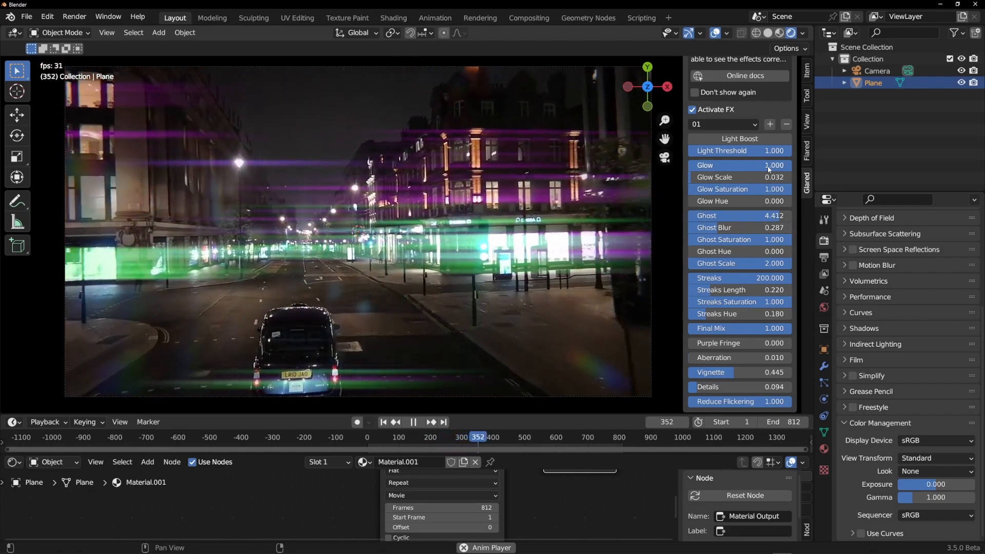
- Try Glow at 200.000 and settle on 91.176, and lower Ghost to 2.279
type("0")
key("Return")
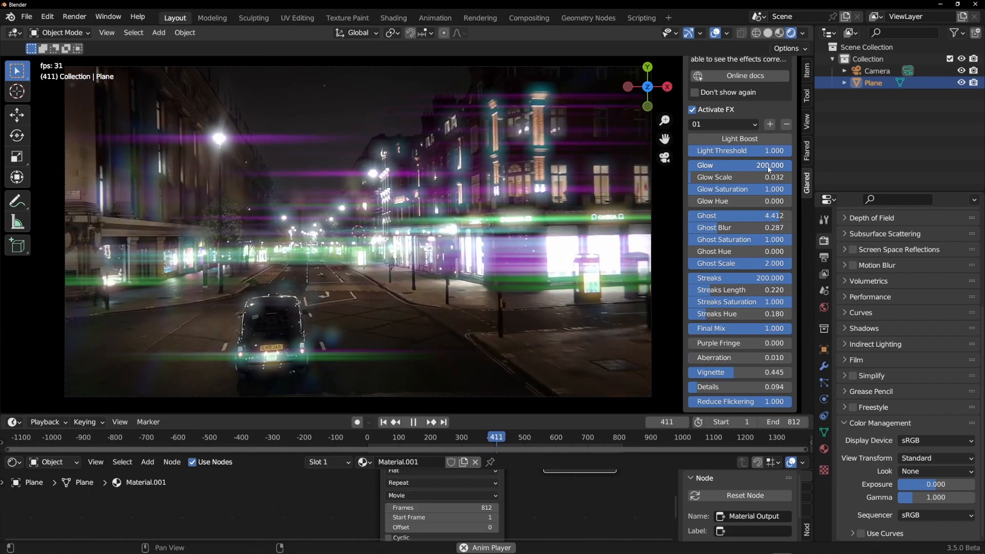
left_click_drag(778, 165, 738, 165)
left_click_drag(776, 216, 731, 216)
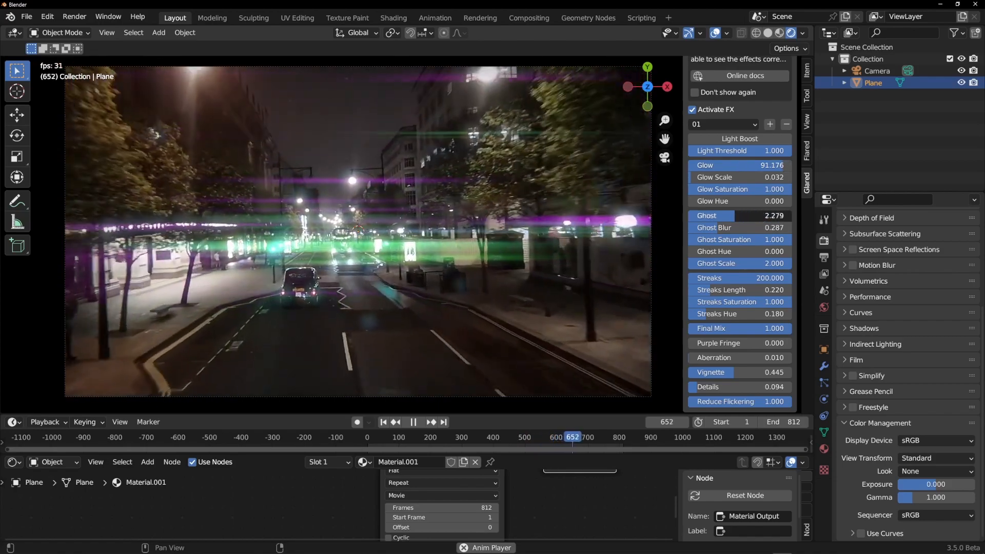
- Set Streaks Hue to 0.467 after trying 0.470, pausing playback and moving to frame 468 to inspect the streaks around the taxi
mouse_move(732, 315)
left_mouse_down()
mouse_move(713, 315)
mouse_move(761, 315)
left_mouse_up()
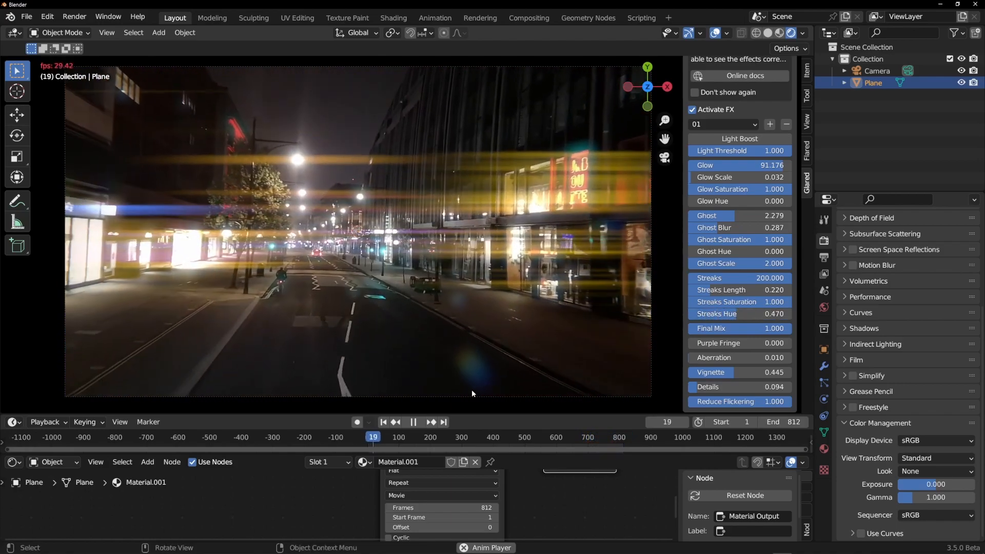
left_click(413, 422)
mouse_move(383, 441)
left_mouse_down()
mouse_move(179, 441)
mouse_move(532, 437)
mouse_move(515, 437)
left_mouse_up()
scroll(300, 347, "up", 3)
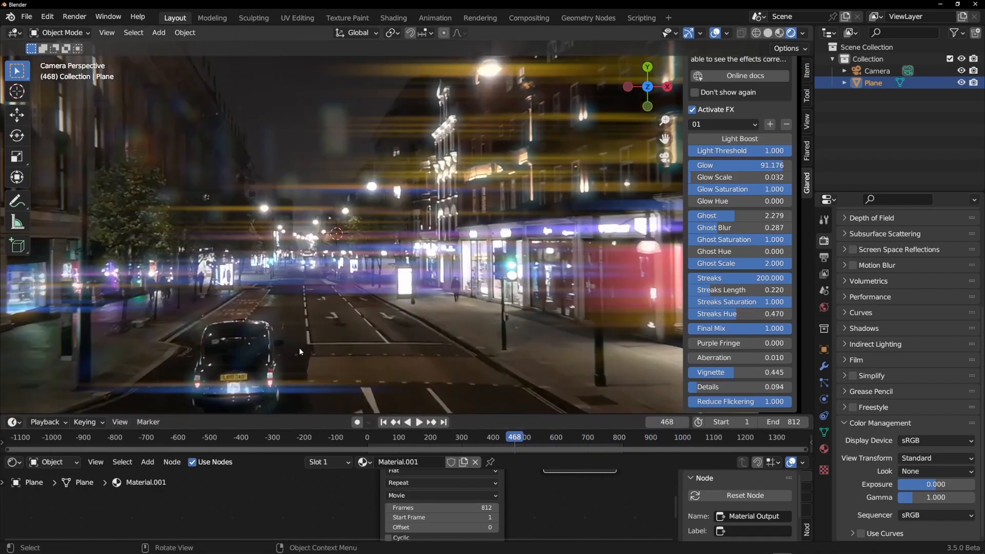
middle_click_drag(333, 353, 435, 263, "shift")
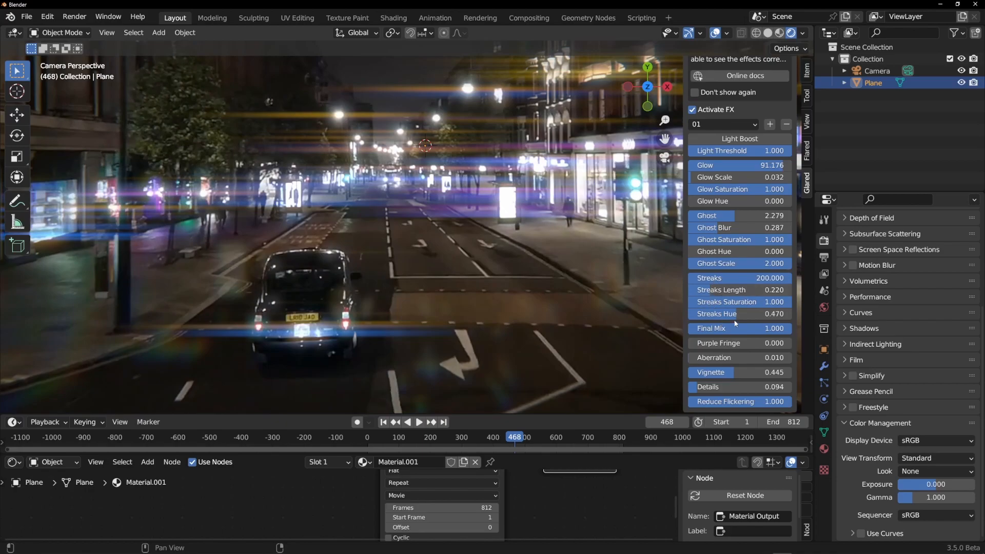
left_click_drag(737, 313, 730, 313)
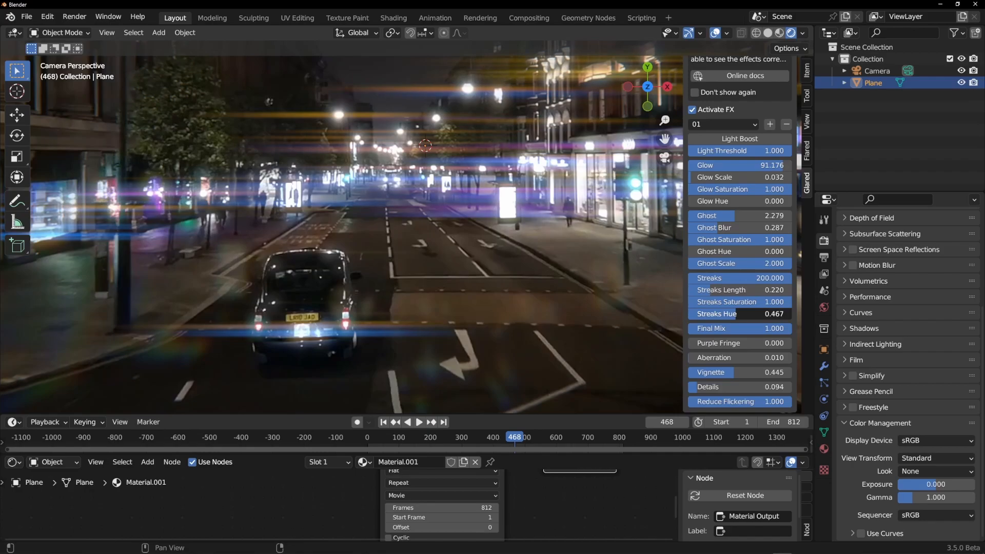
- Restart playback from frame 1 and lower Streaks to 34.559
scroll(559, 201, "down", 2)
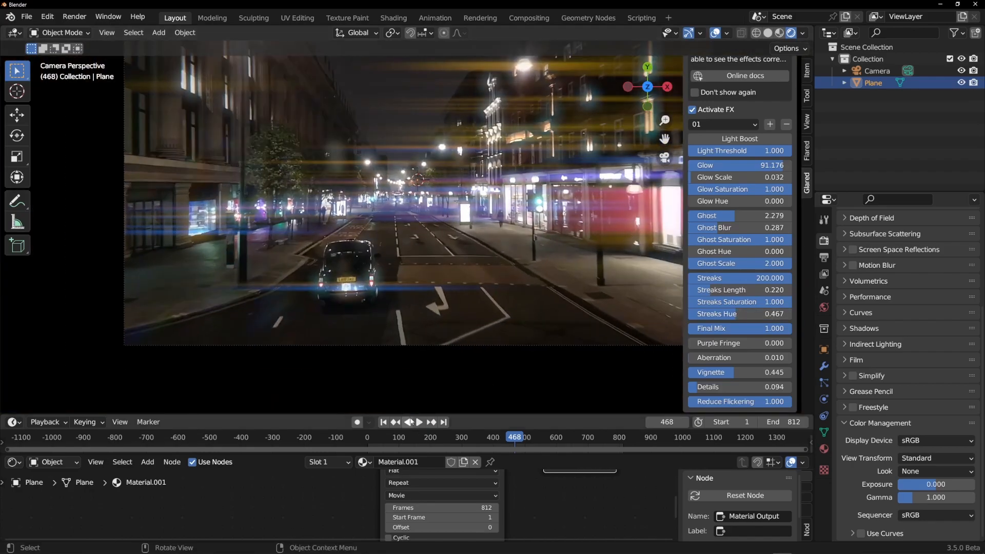
middle_click_drag(445, 313, 386, 310, "shift")
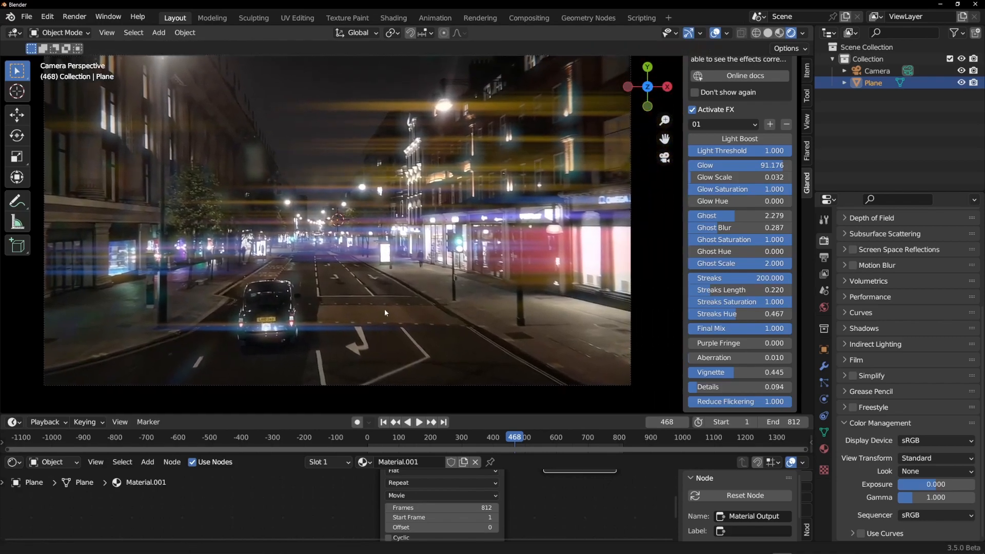
left_click(386, 422)
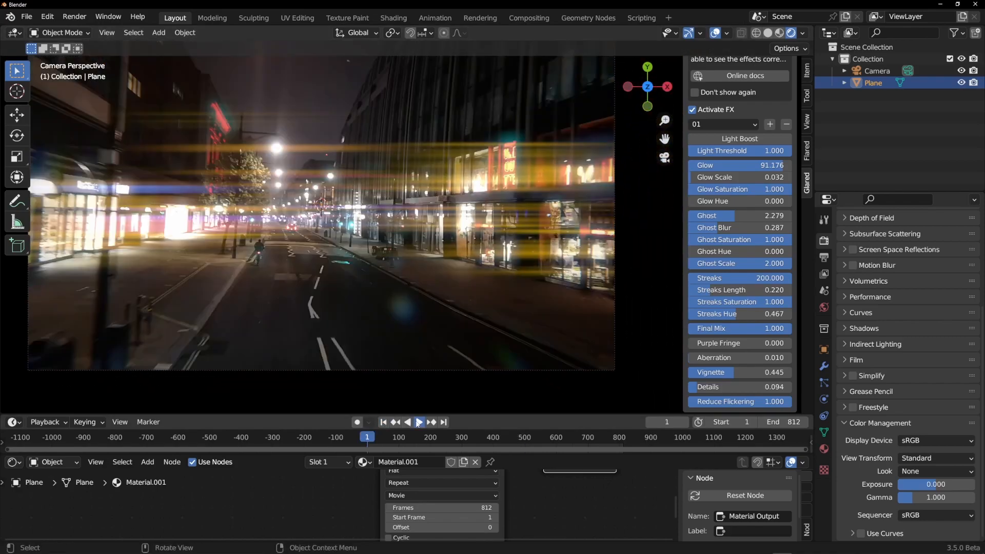
left_click(418, 422)
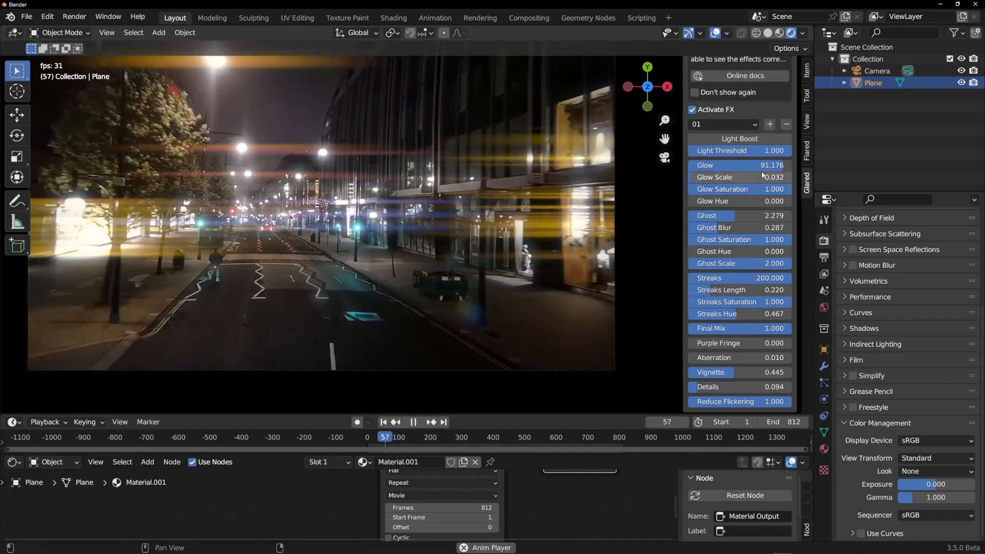
mouse_move(745, 277)
left_mouse_down()
mouse_move(652, 277)
mouse_move(660, 277)
left_mouse_up()
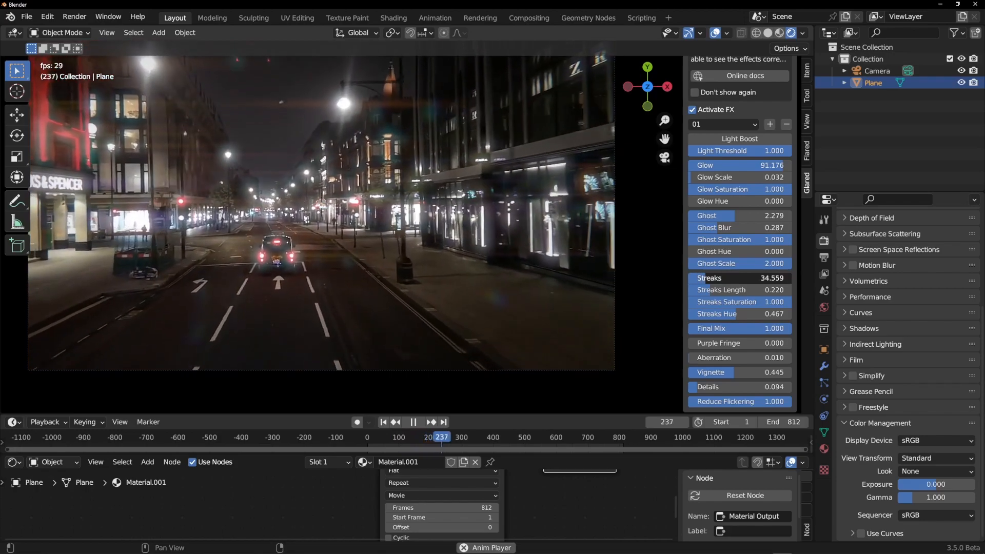
- Soften the effects by setting Ghost to 0.765, Glow to 62.132 and Streaks to 42.096, and stop playback at frame 186
left_click_drag(743, 215, 733, 216)
left_click_drag(754, 167, 724, 167)
mouse_move(743, 216)
left_mouse_down()
mouse_move(713, 217)
mouse_move(728, 217)
left_mouse_up()
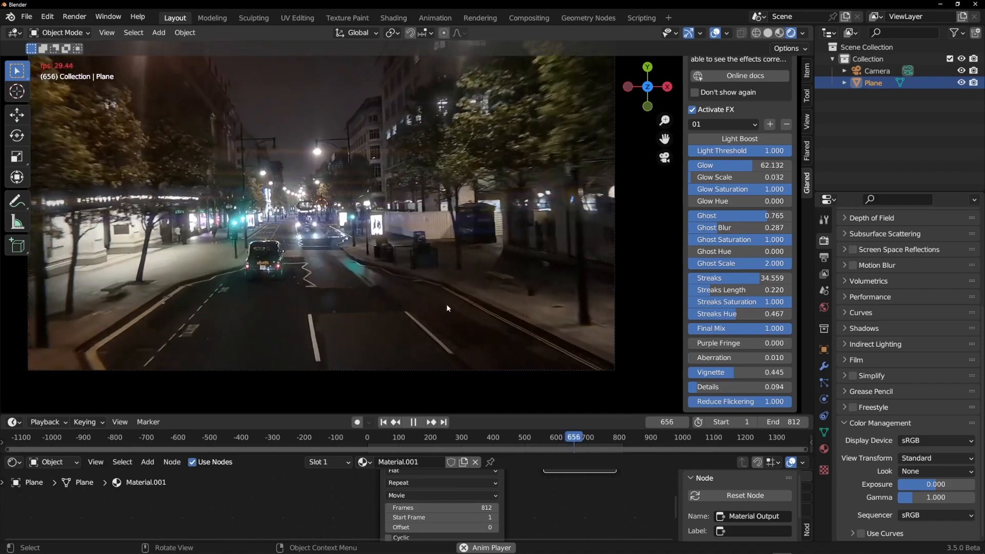
left_click_drag(726, 280, 742, 279)
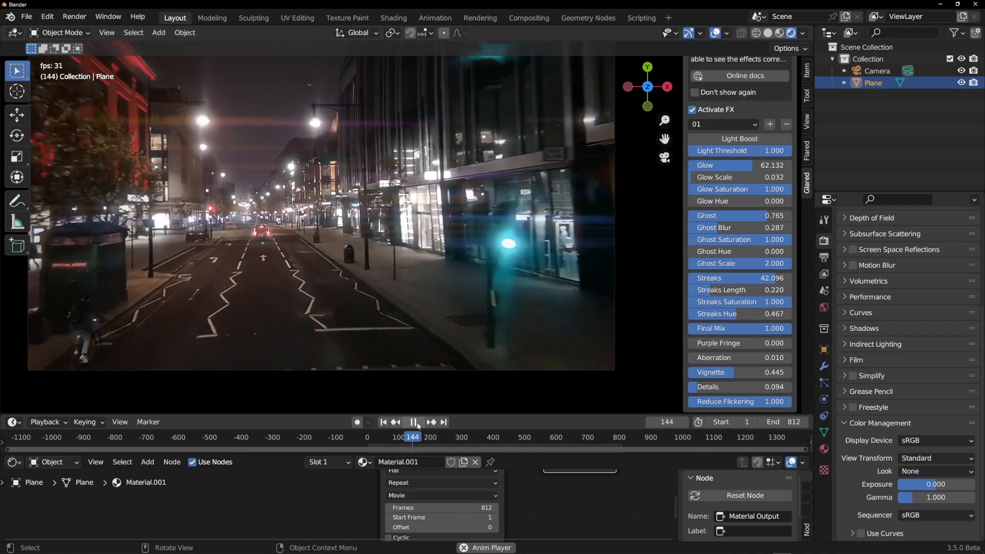
left_click(417, 425)
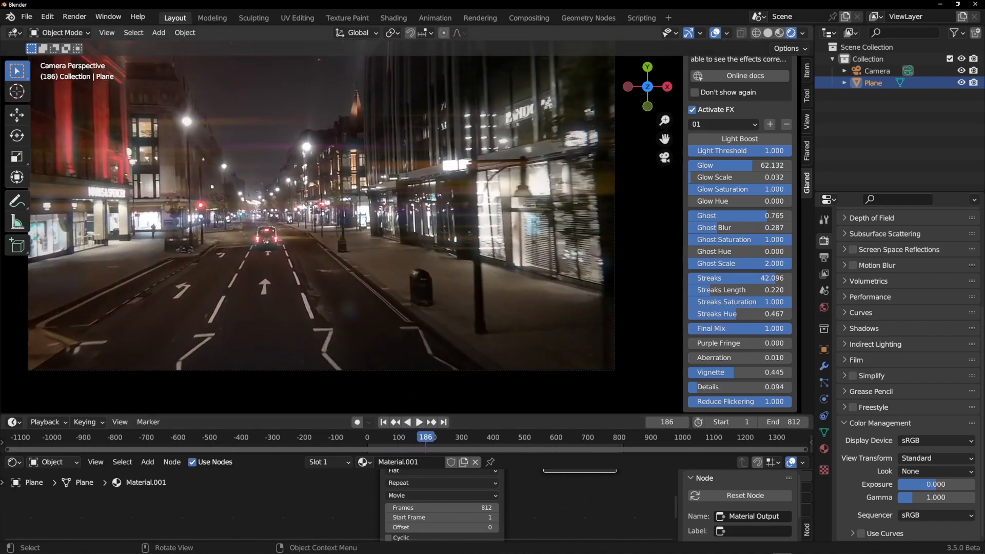
- View the plane from outside the camera, return to the camera view, and render frame 186 as a still image, closing the result
middle_click_drag(359, 207, 464, 176)
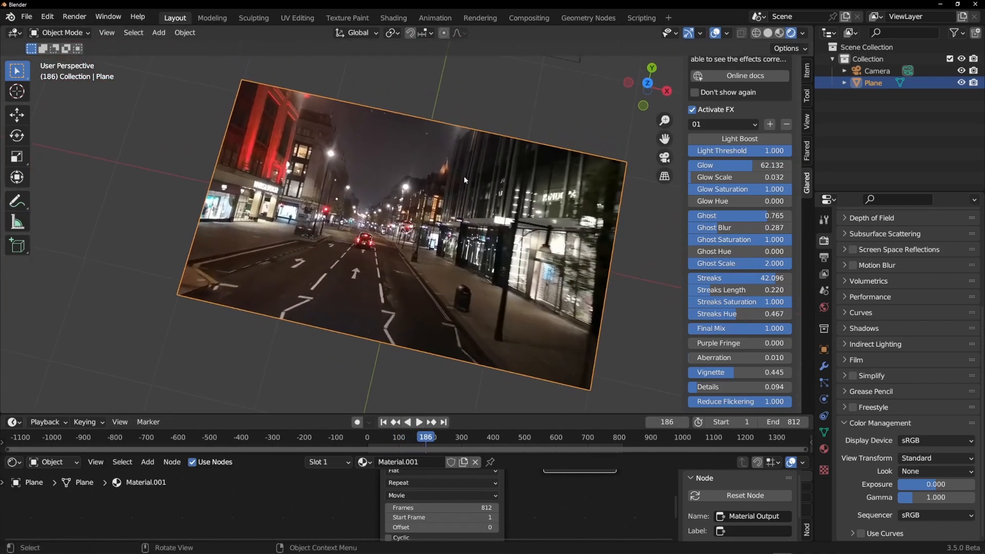
key("KP_0")
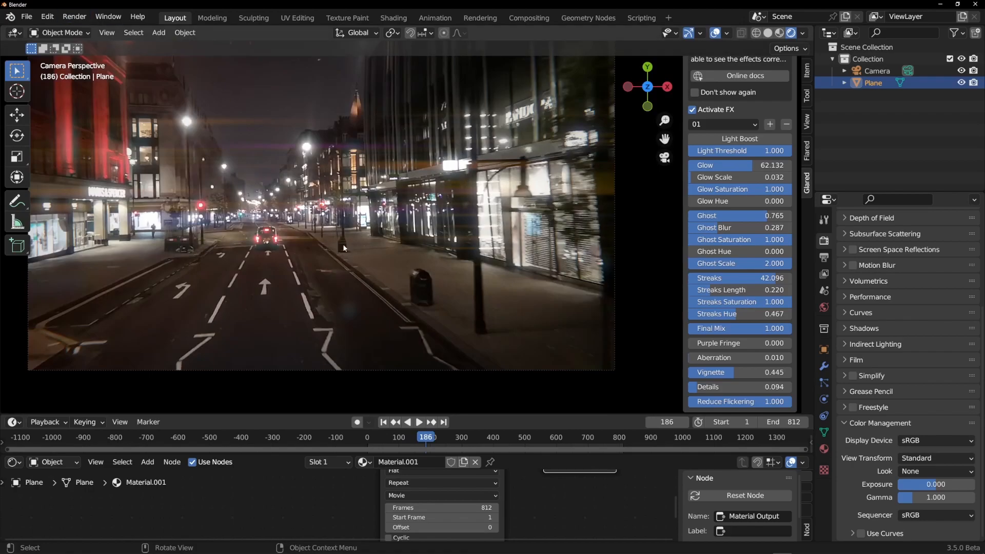
left_click(75, 18)
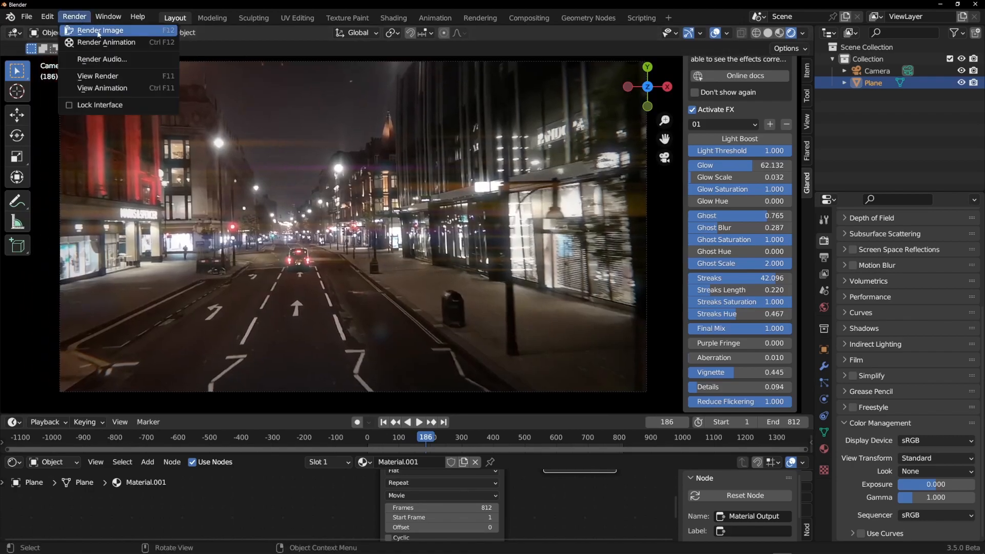
left_click(99, 32)
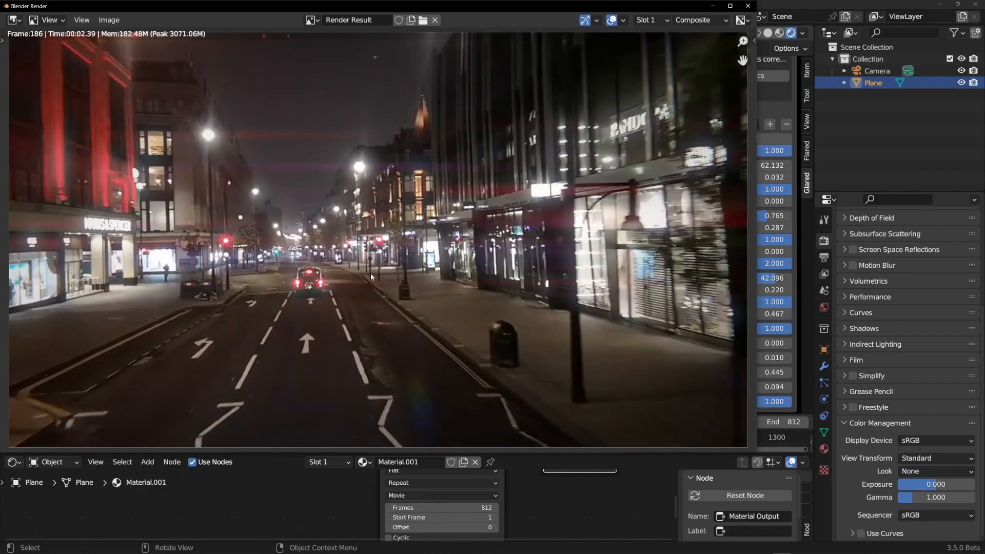
left_click(748, 6)
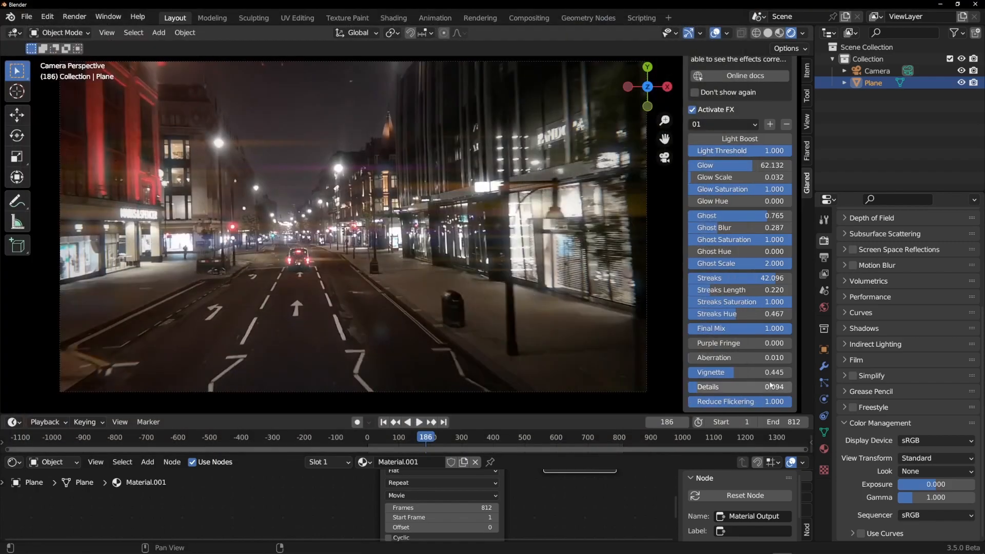
- Open the output properties and bring up the file format choices for the animation render
left_click(87, 19)
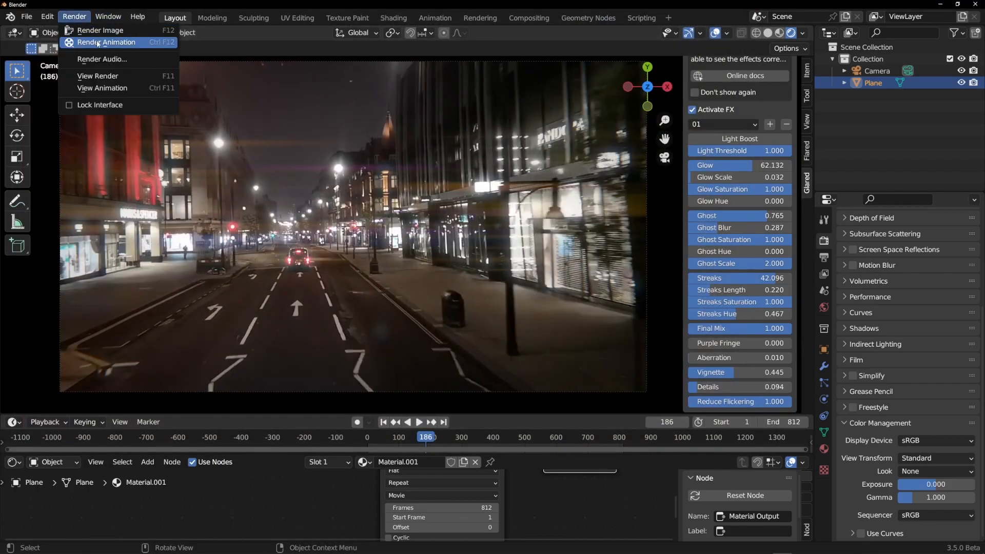
left_click(824, 258)
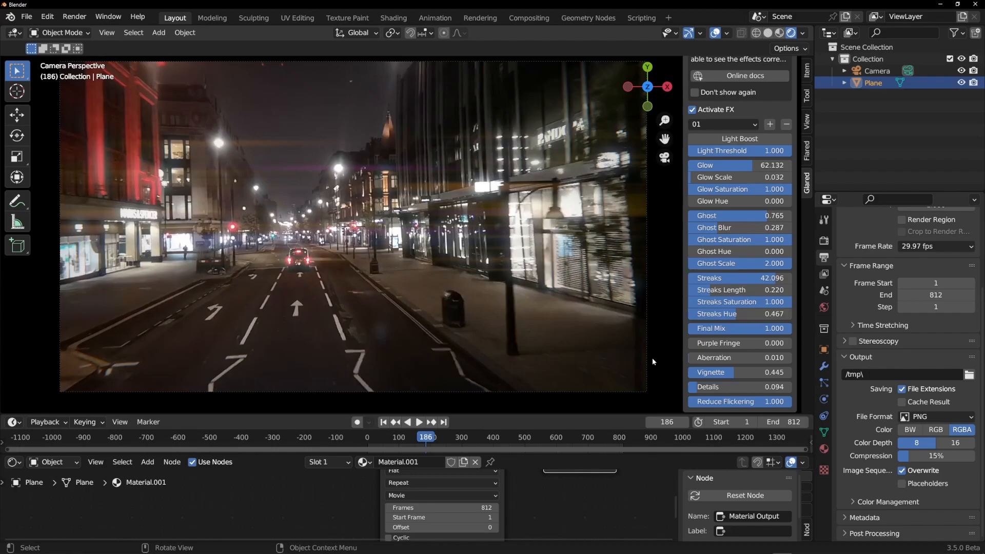
left_click(905, 419)
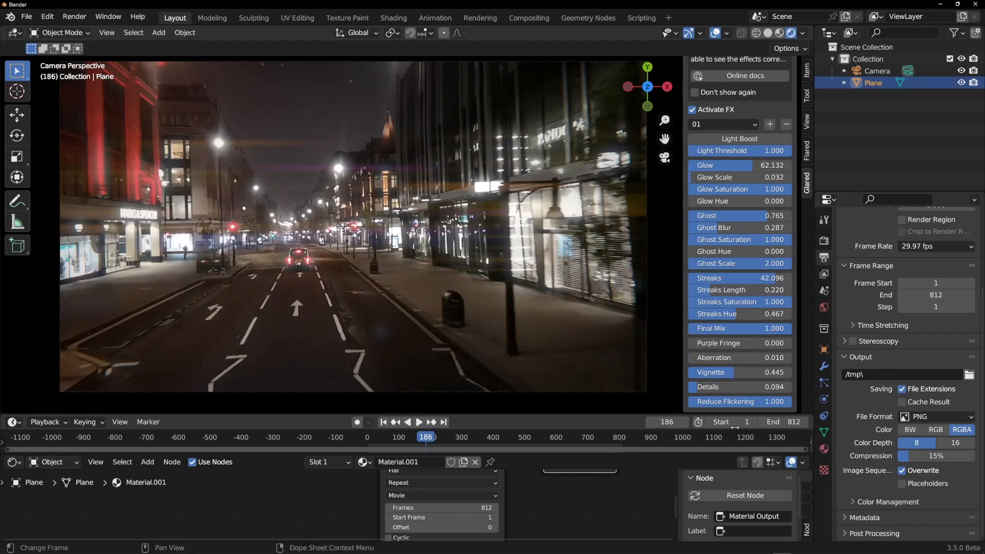
left_click(905, 418)
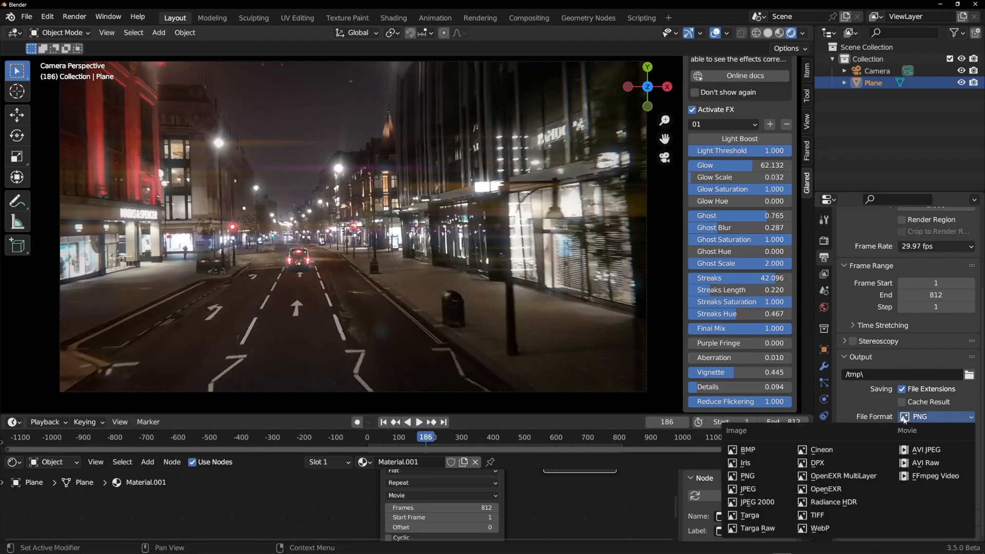